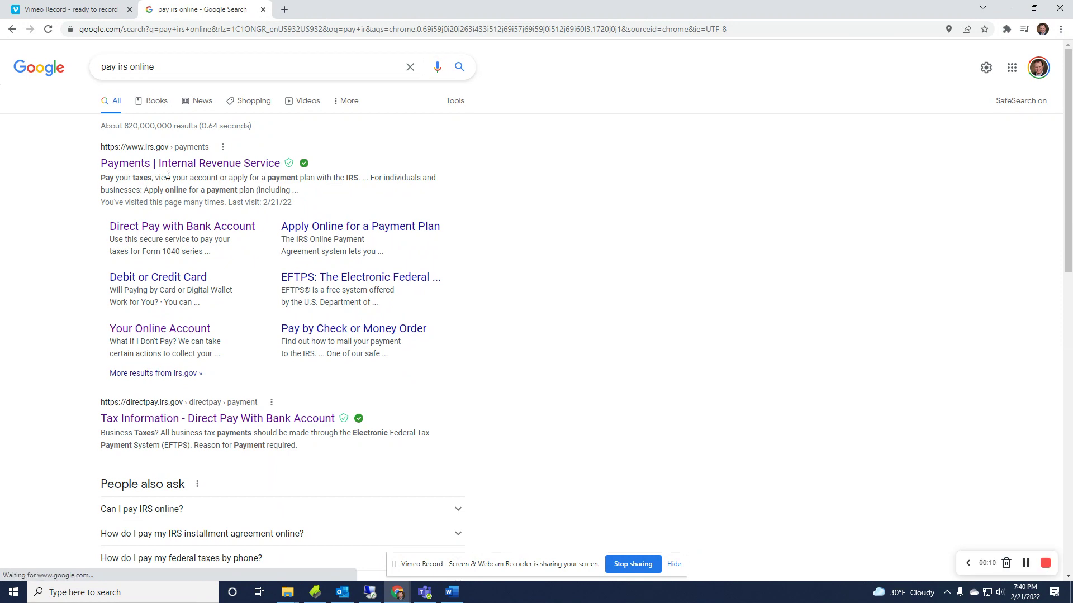
Open the 'Payments | Internal Revenue Service' result from the pay irs online search.
click(175, 163)
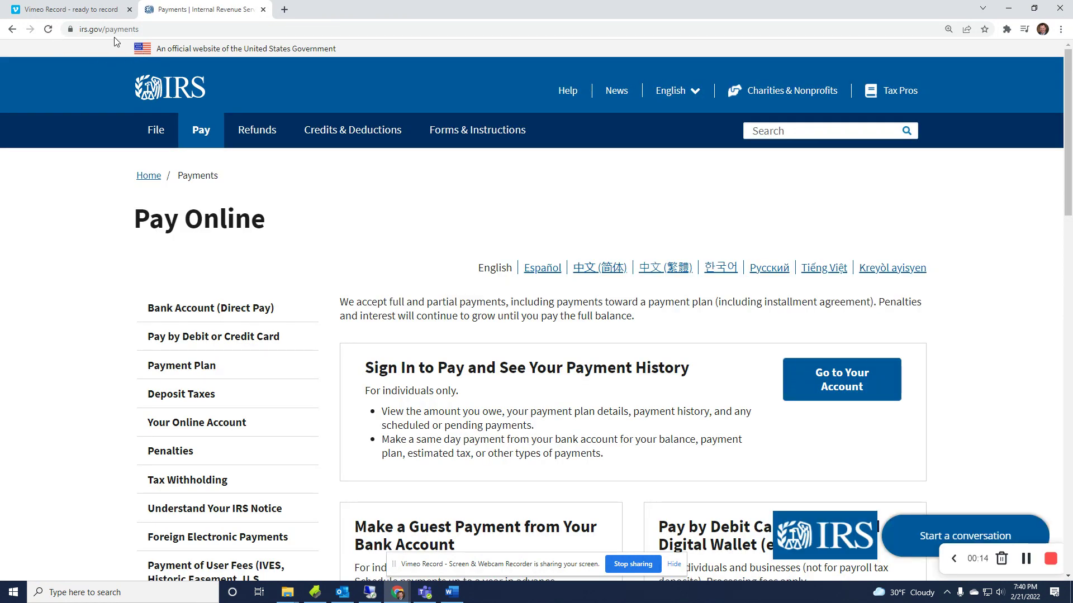
Go through Pay Now with Direct Pay to the bank-account page and start Make a Payment.
click(153, 29)
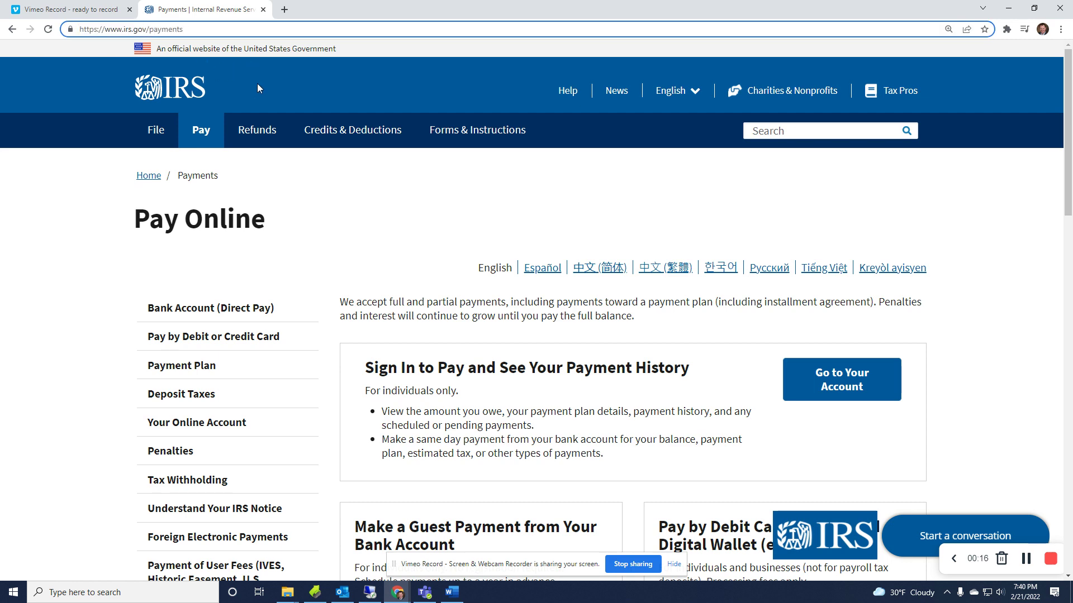
scroll(838, 453, down, 3)
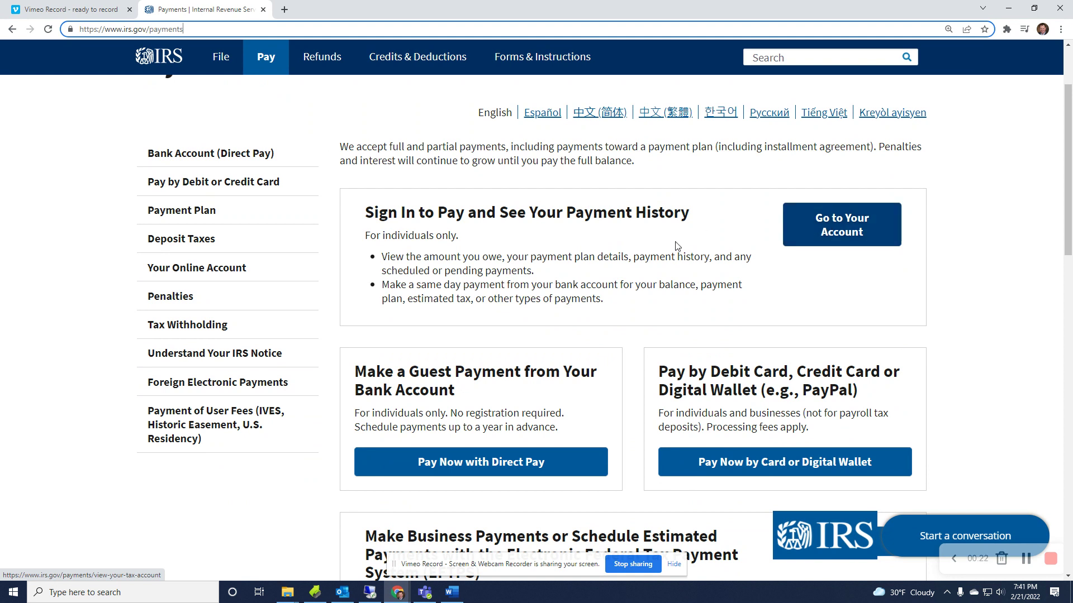
scroll(636, 279, down, 1)
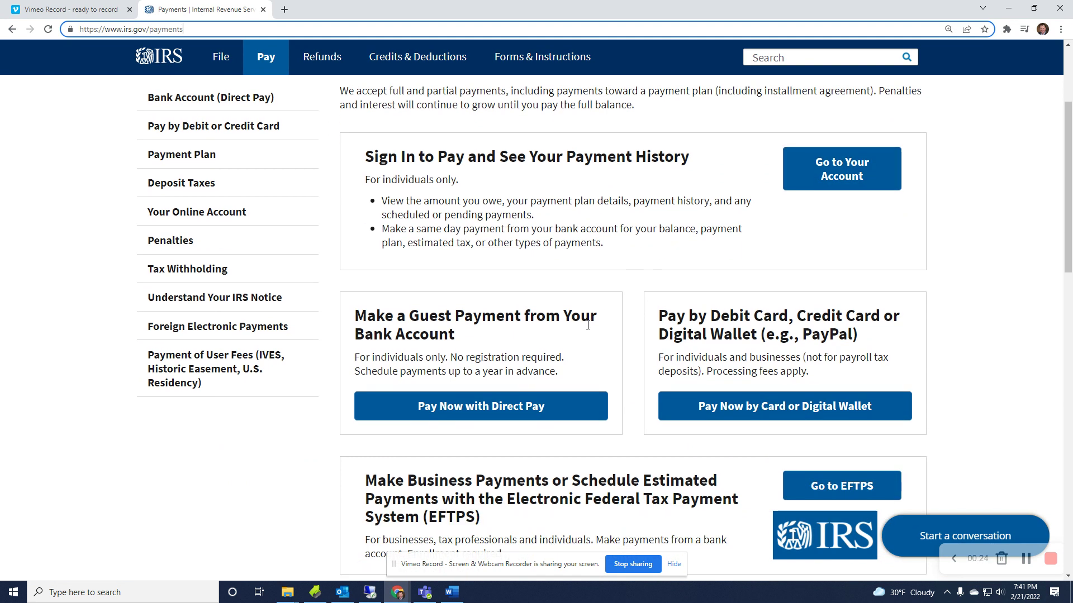
click(490, 415)
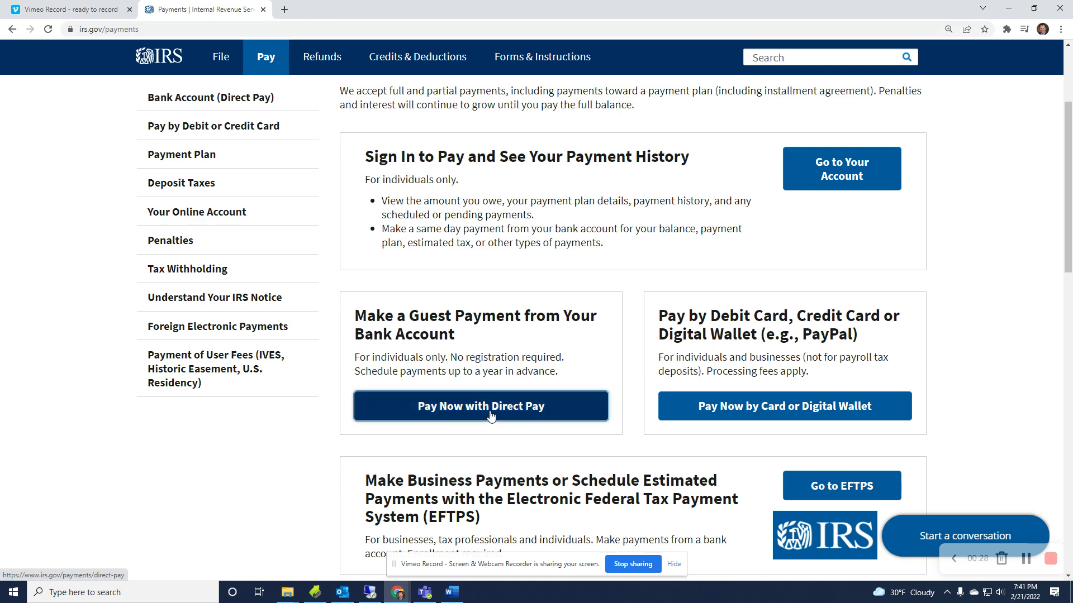
scroll(547, 453, down, 3)
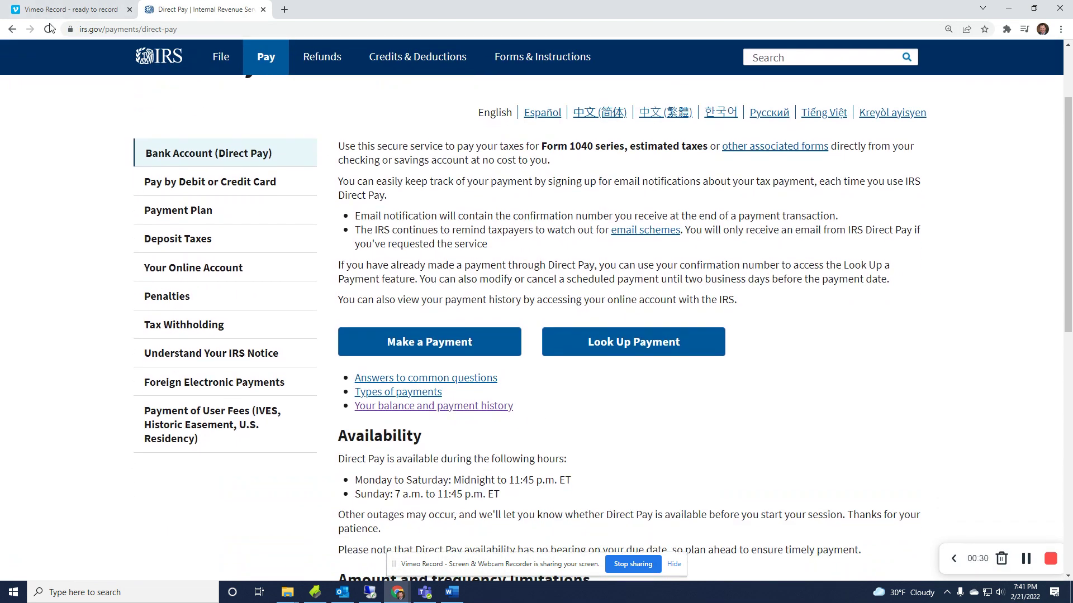
click(13, 29)
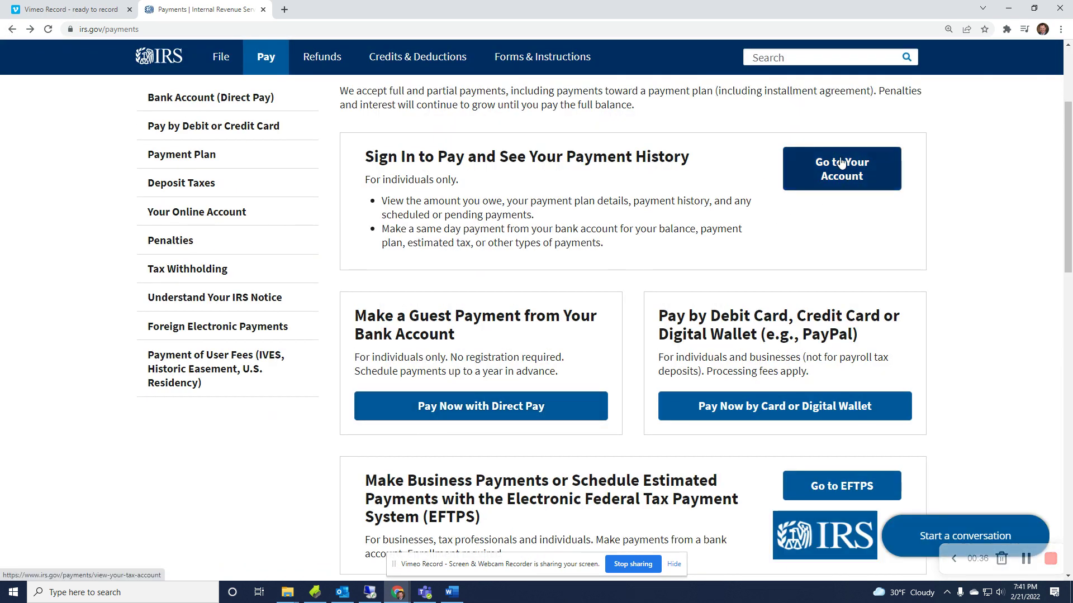
click(472, 414)
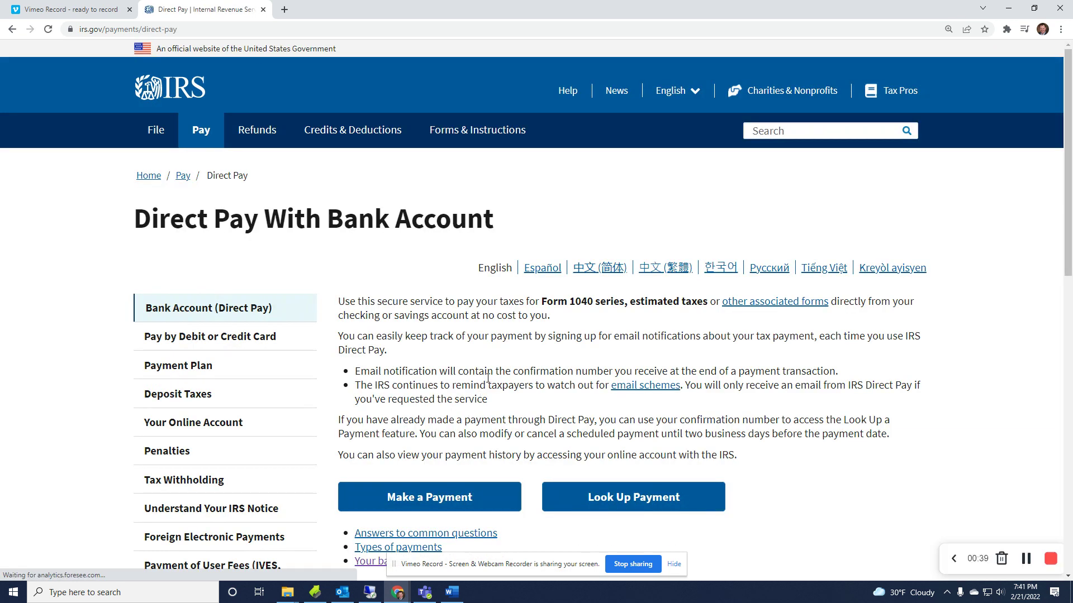
scroll(447, 363, down, 3)
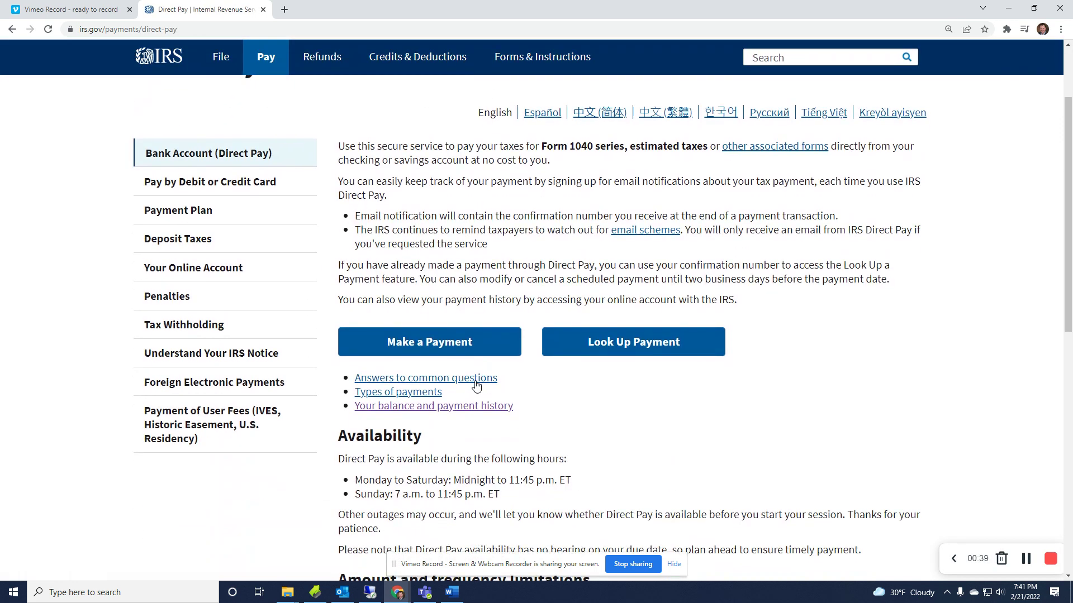
click(439, 351)
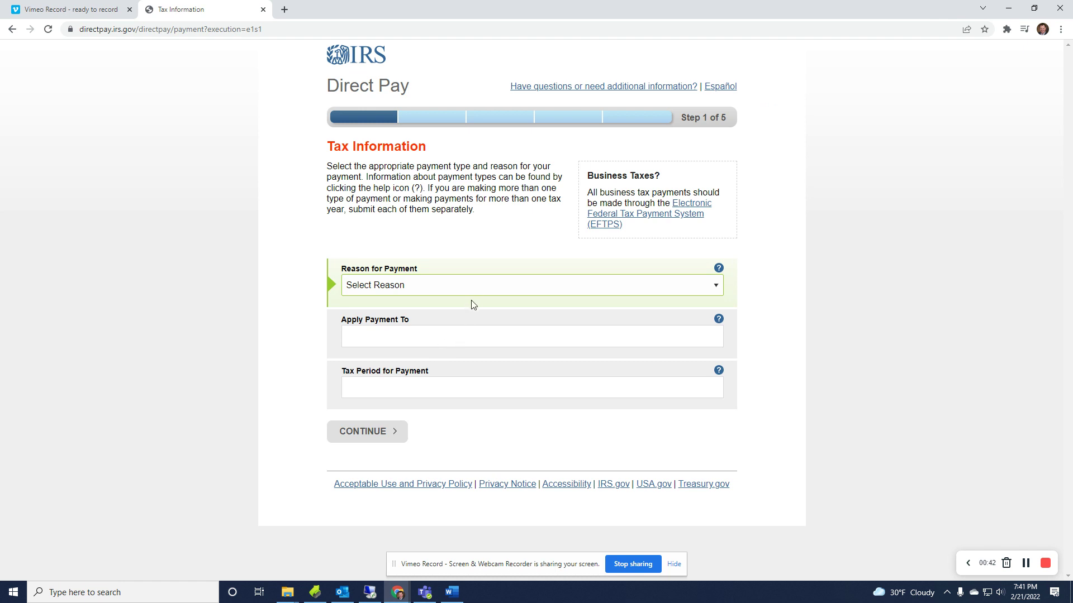
Pick Balance Due, Income Tax - Form 1040 and tax period 2021 in the three dropdowns.
click(479, 290)
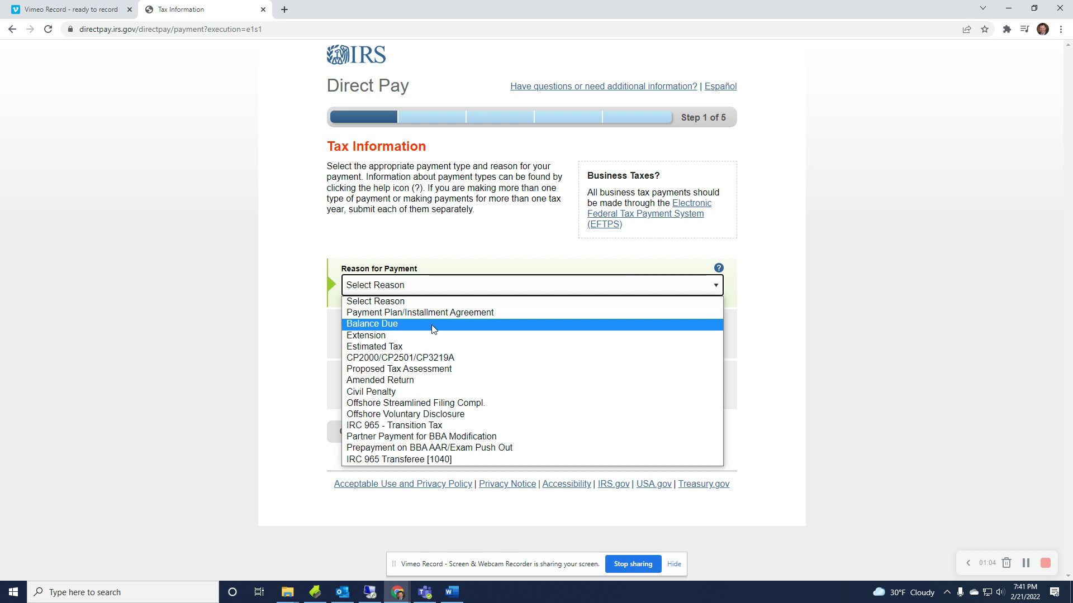
click(432, 329)
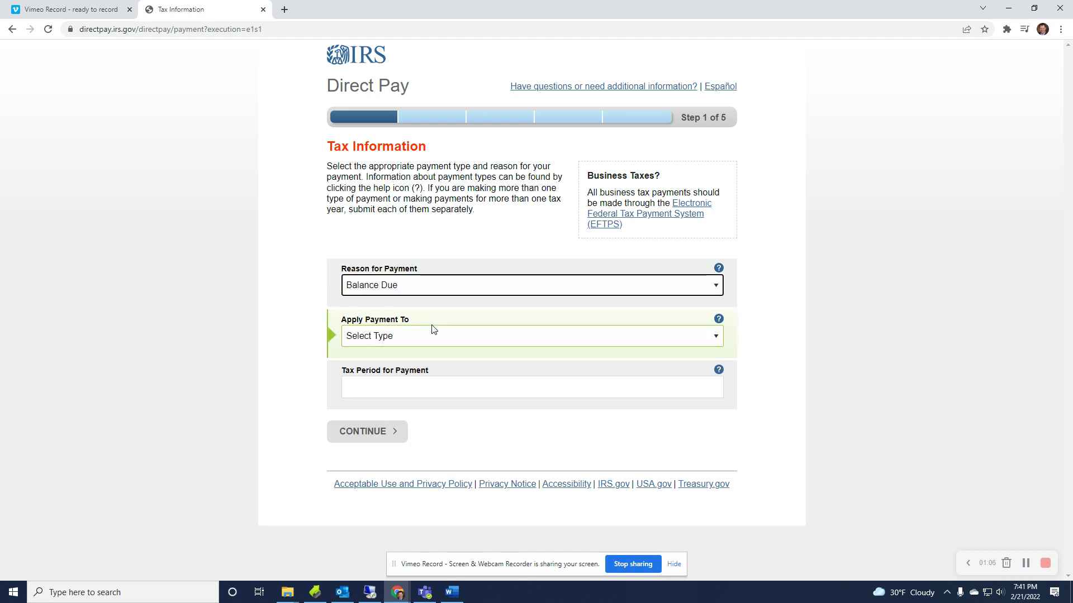
click(413, 334)
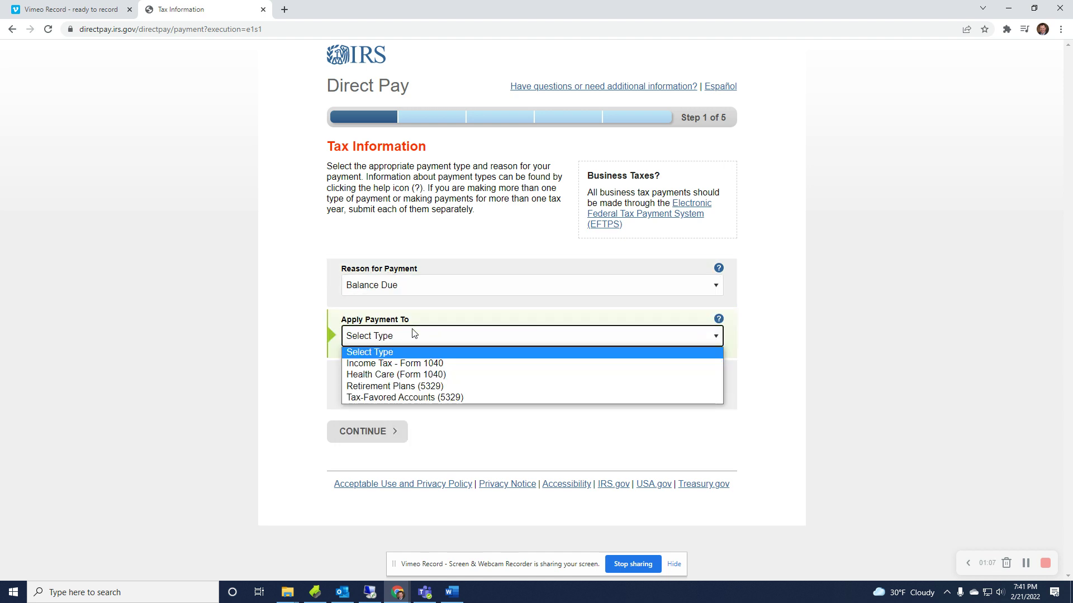
click(389, 369)
click(460, 389)
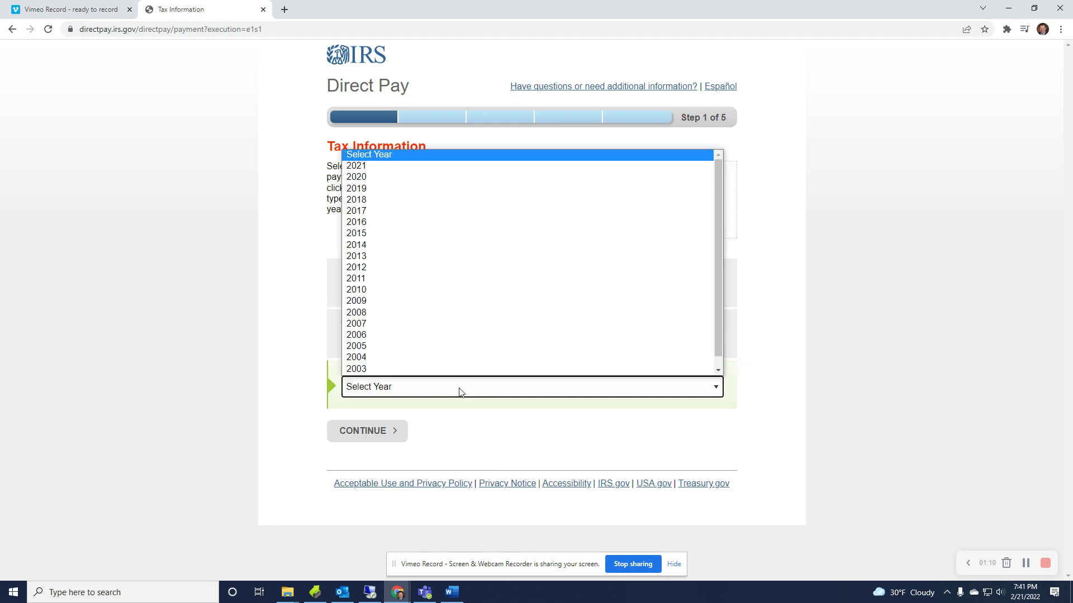
click(461, 390)
click(427, 385)
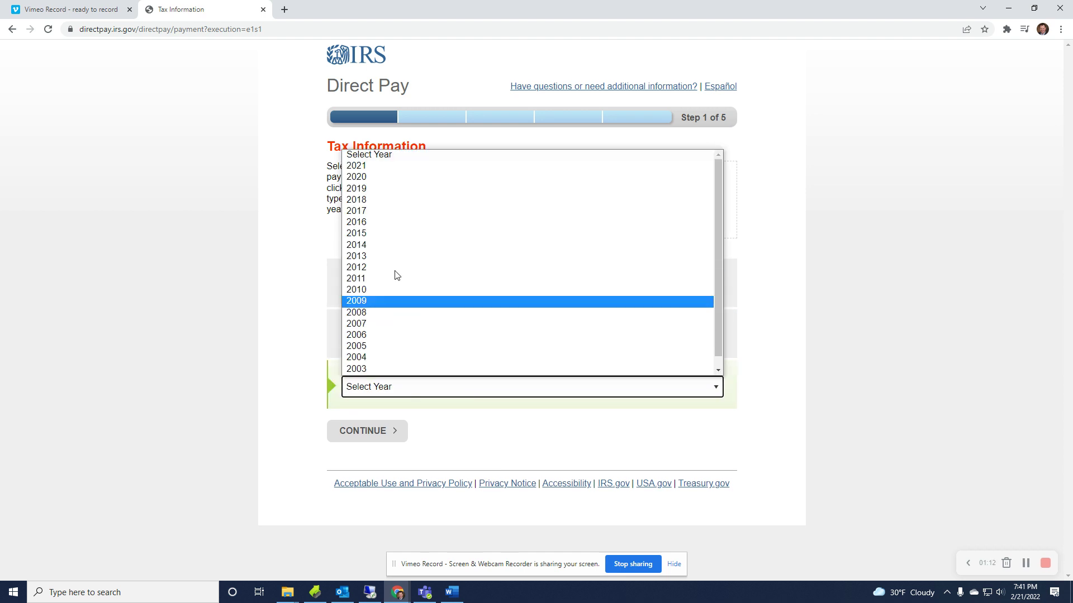
click(389, 167)
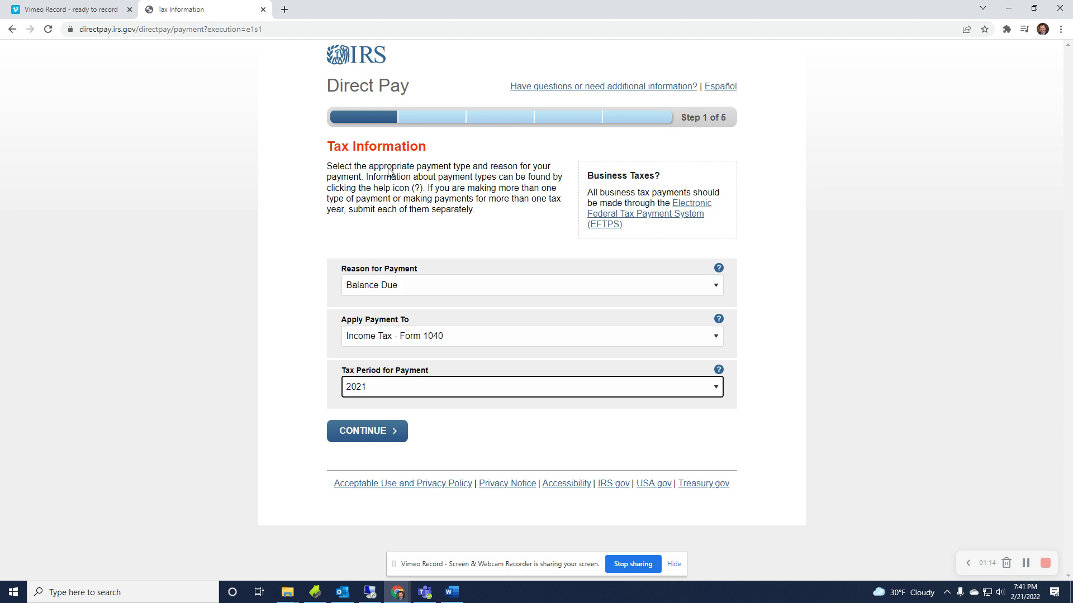
Try Extension as the payment reason, keeping 4868 and tax period 2021.
click(426, 286)
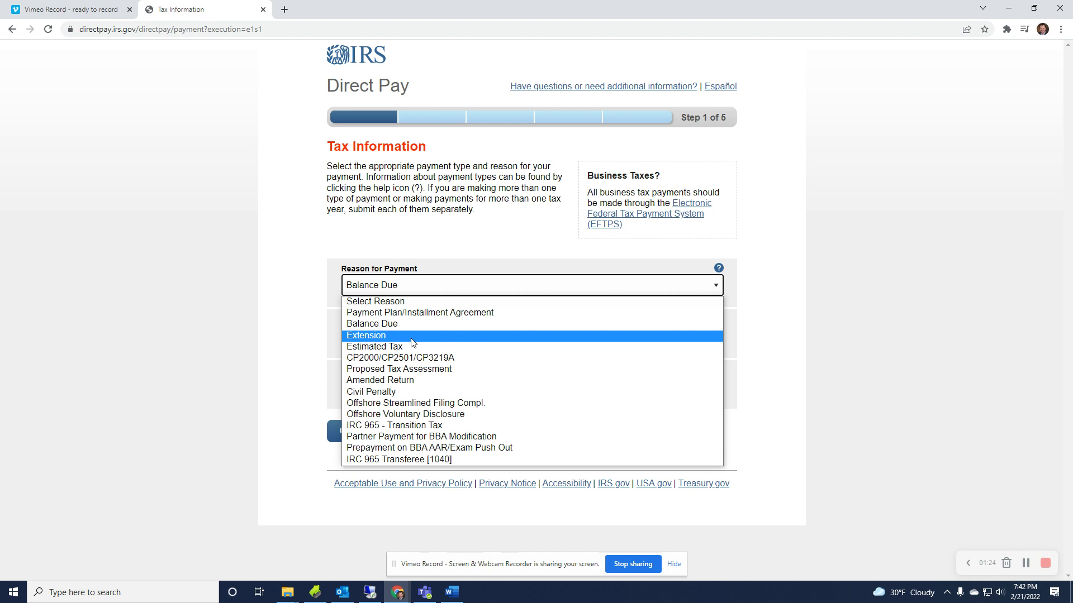
click(413, 340)
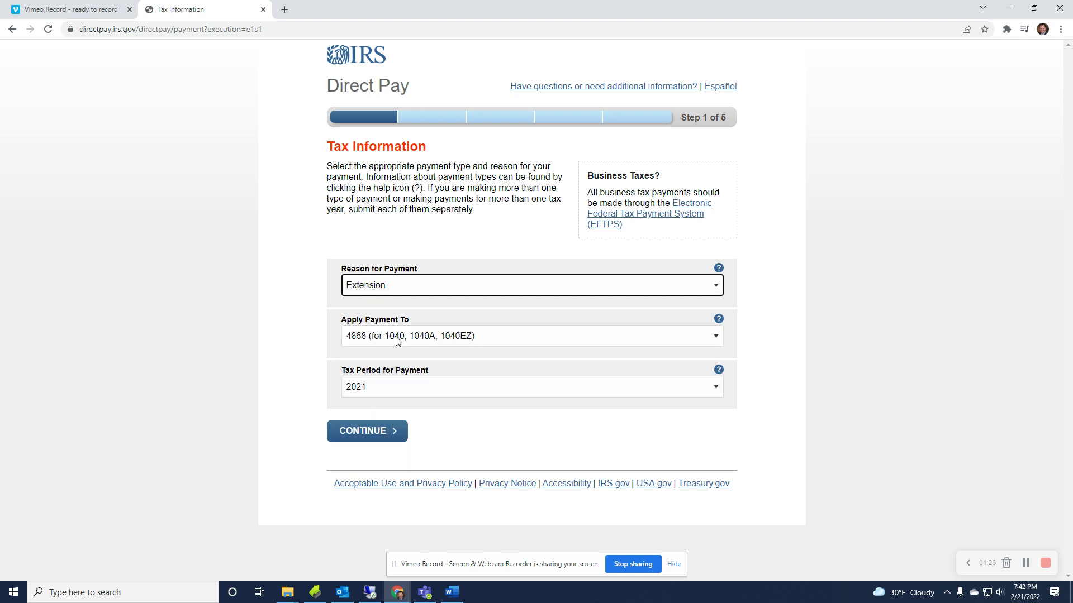
click(397, 339)
click(385, 363)
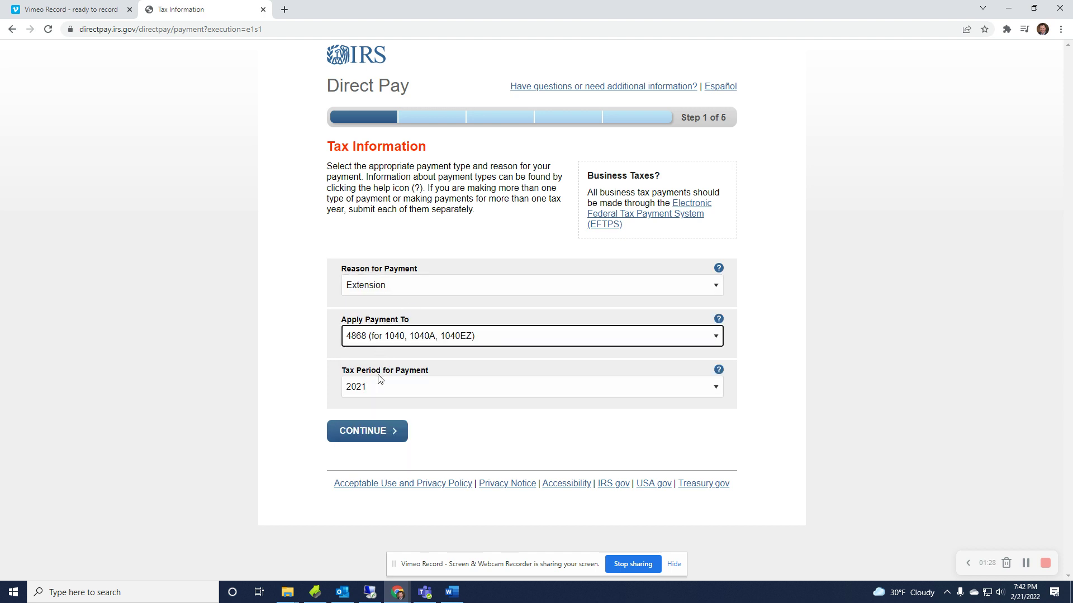
click(381, 391)
click(484, 415)
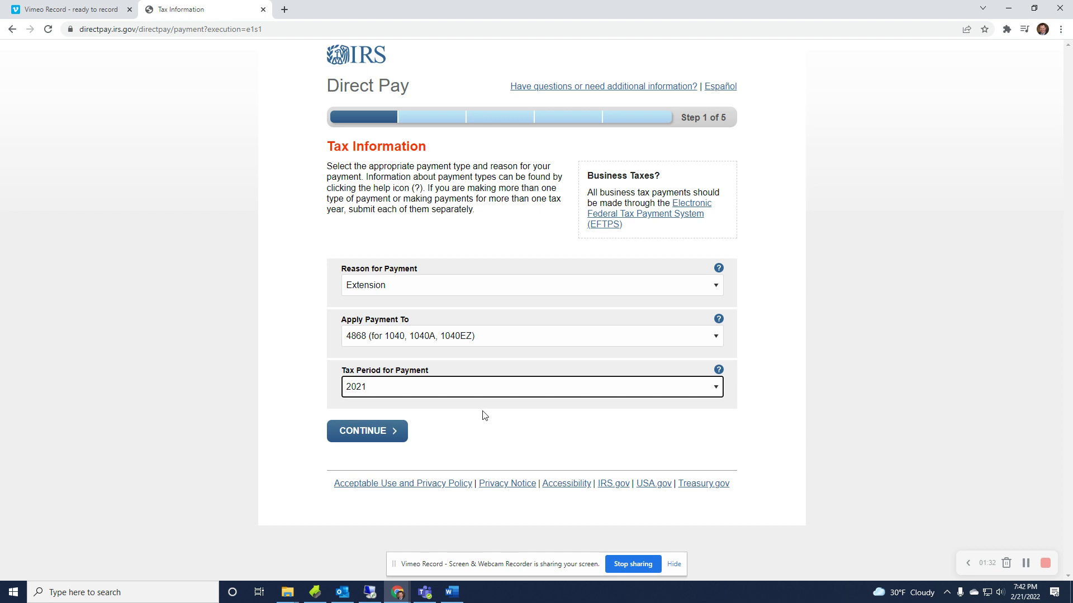
Switch to Estimated Tax, applied to 1040ES, with tax period 2022.
click(447, 294)
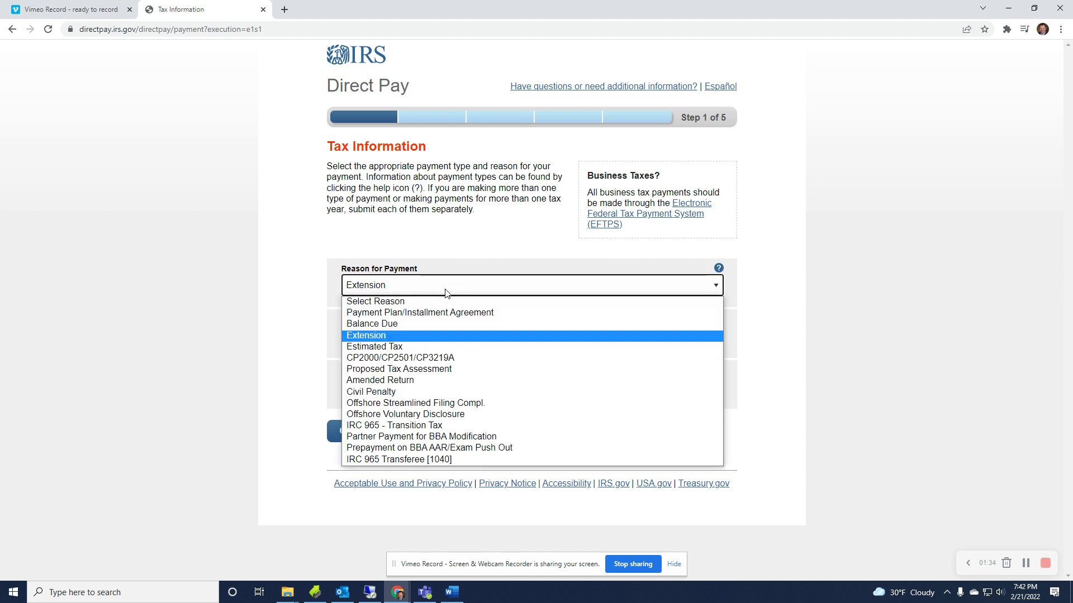
click(421, 345)
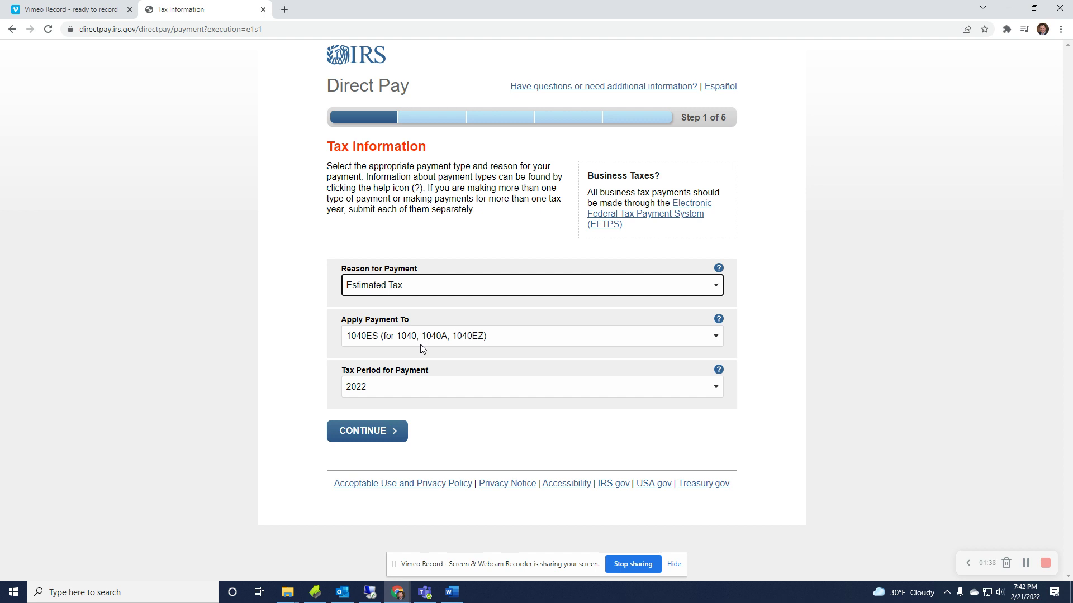
click(478, 341)
click(441, 363)
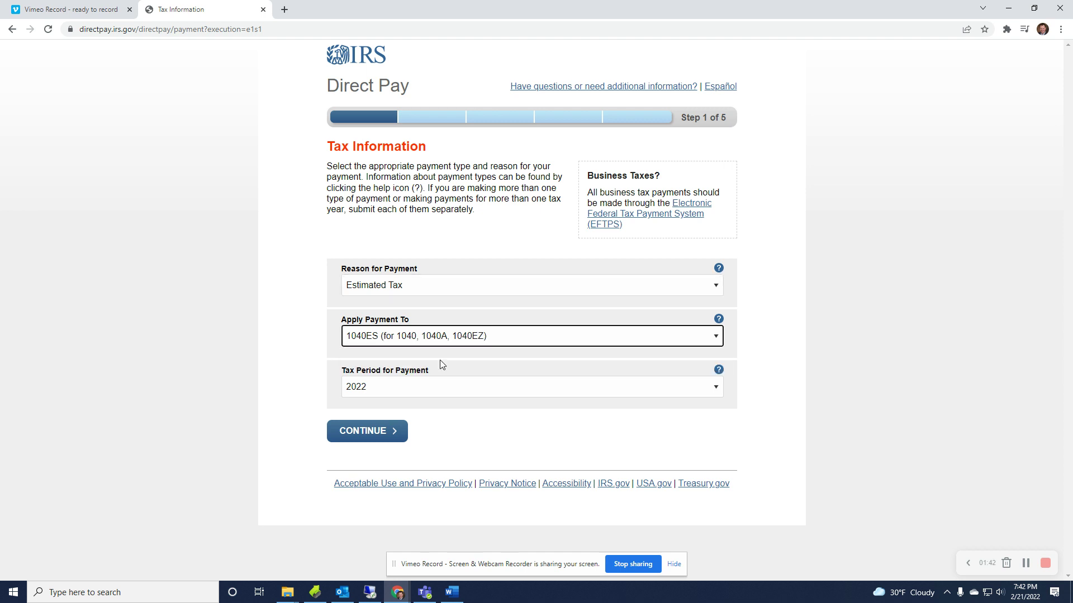
click(407, 388)
click(394, 414)
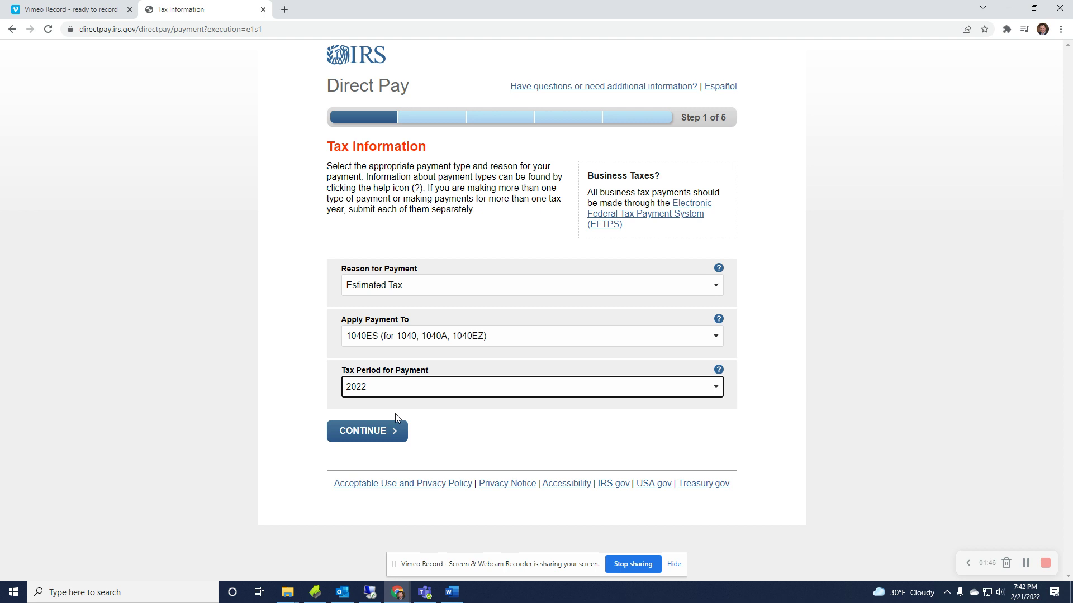
Reselect Balance Due, Form 1040 and 2021, then continue and confirm in the Please Confirm dialog.
click(421, 289)
click(416, 324)
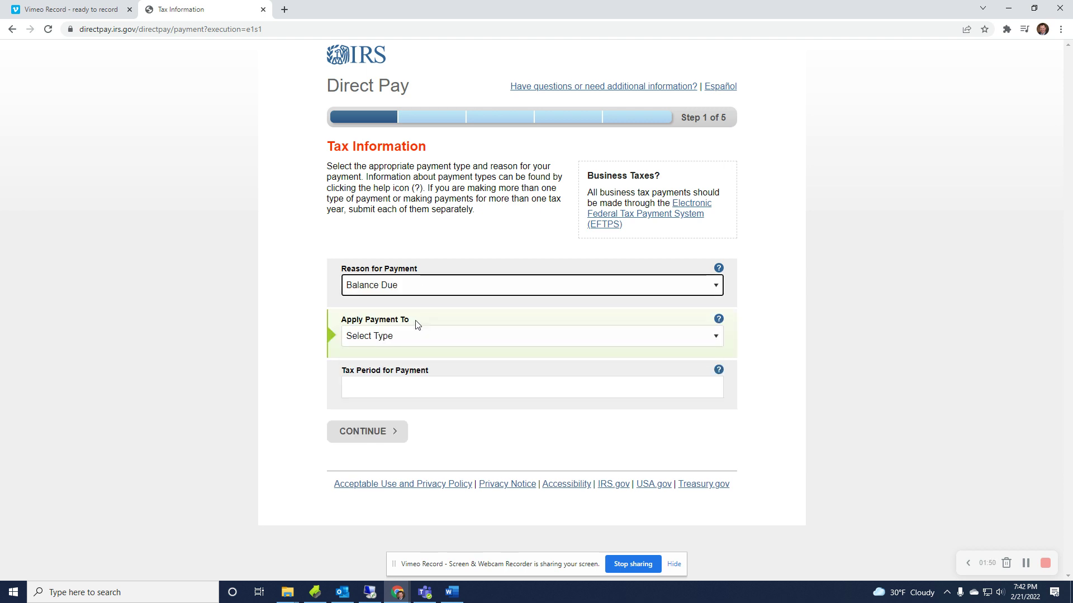
click(384, 336)
click(383, 364)
click(380, 385)
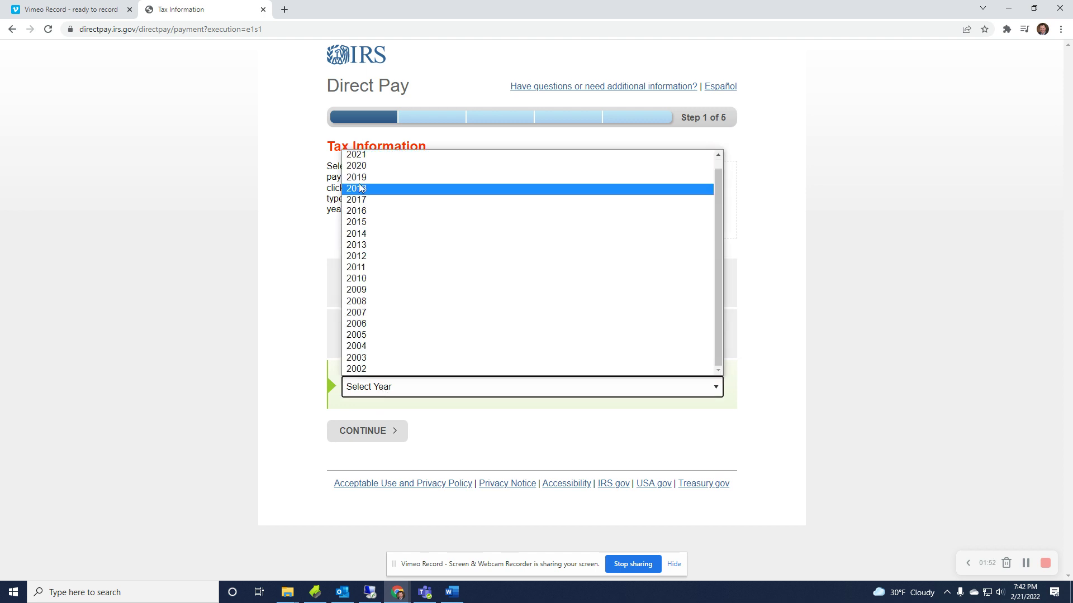
click(366, 165)
click(370, 431)
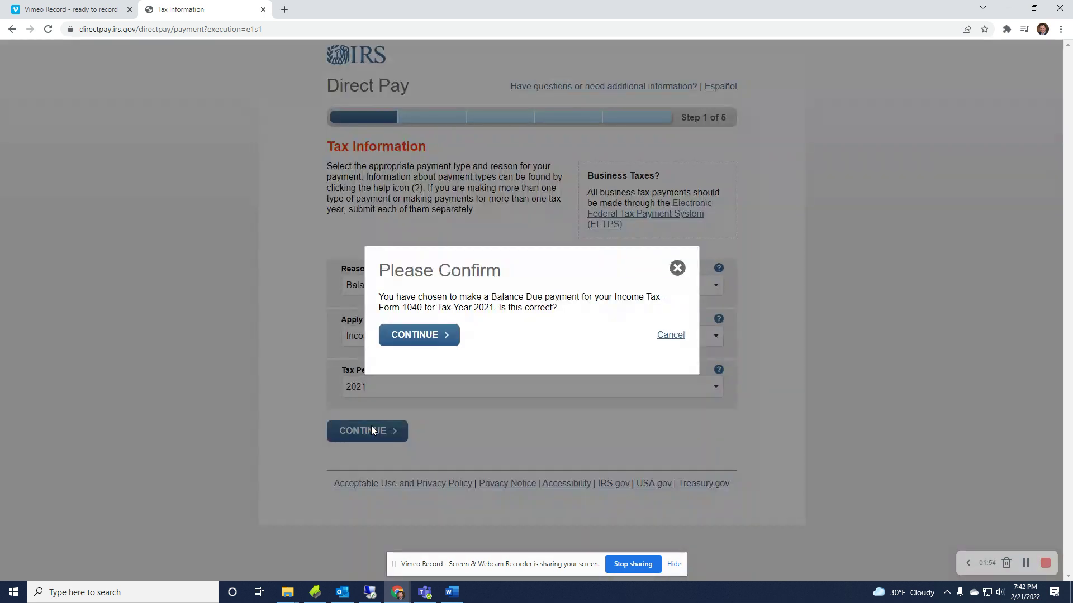
click(398, 338)
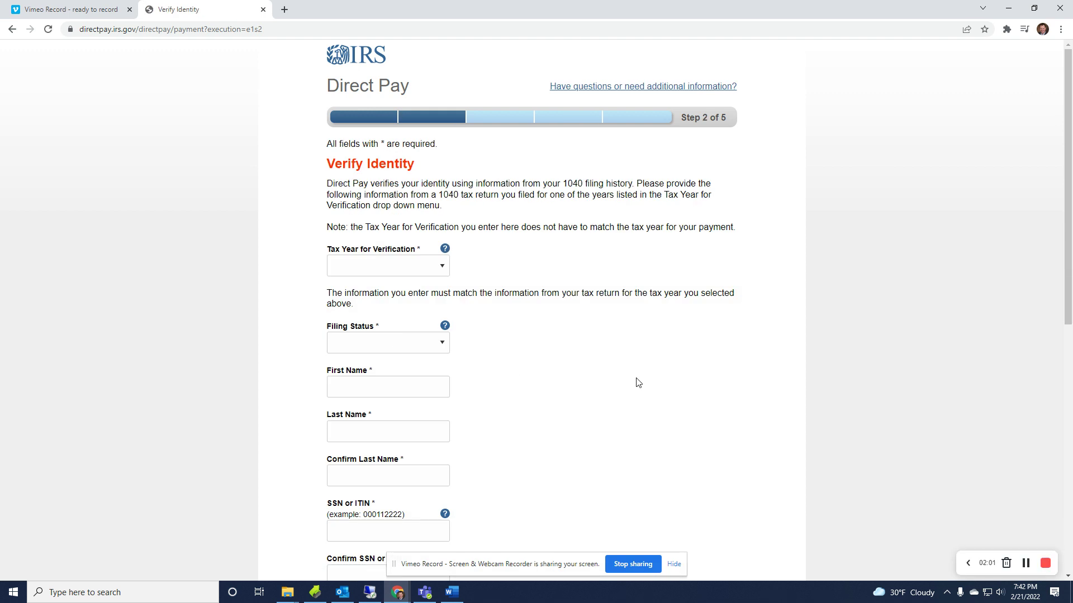
Choose verification tax year 2020 and filing status Married - Filed Joint Return.
scroll(514, 358, down, 1)
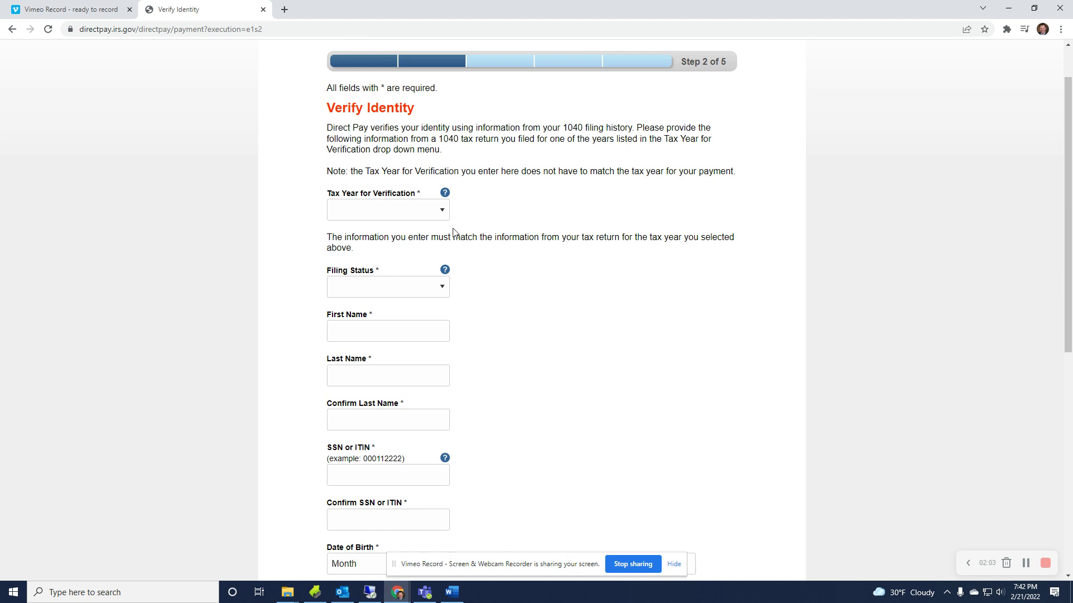
click(443, 211)
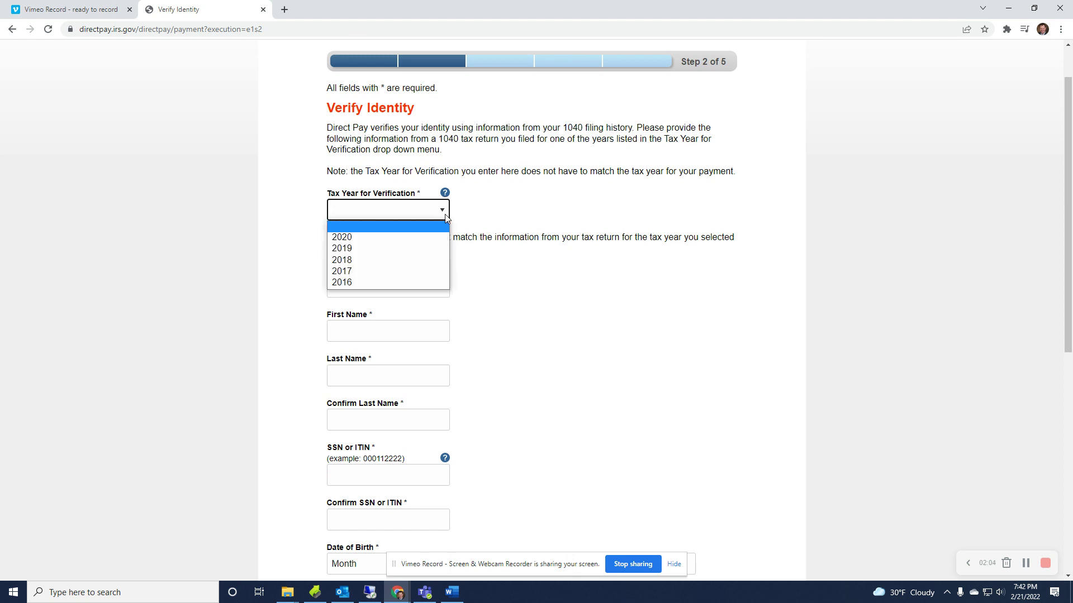
click(423, 239)
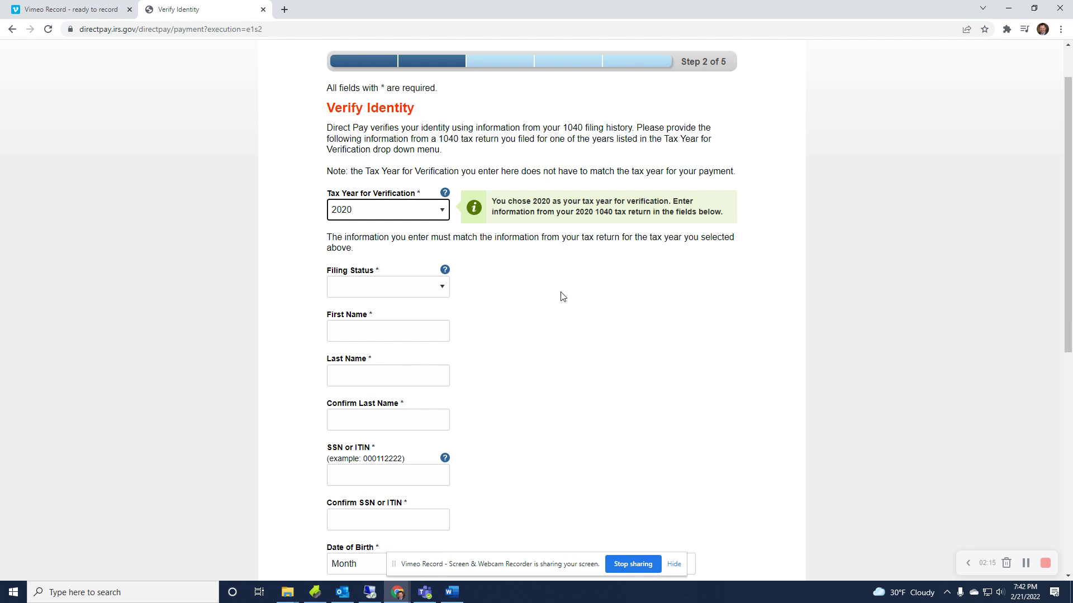
scroll(559, 296, down, 1)
click(433, 231)
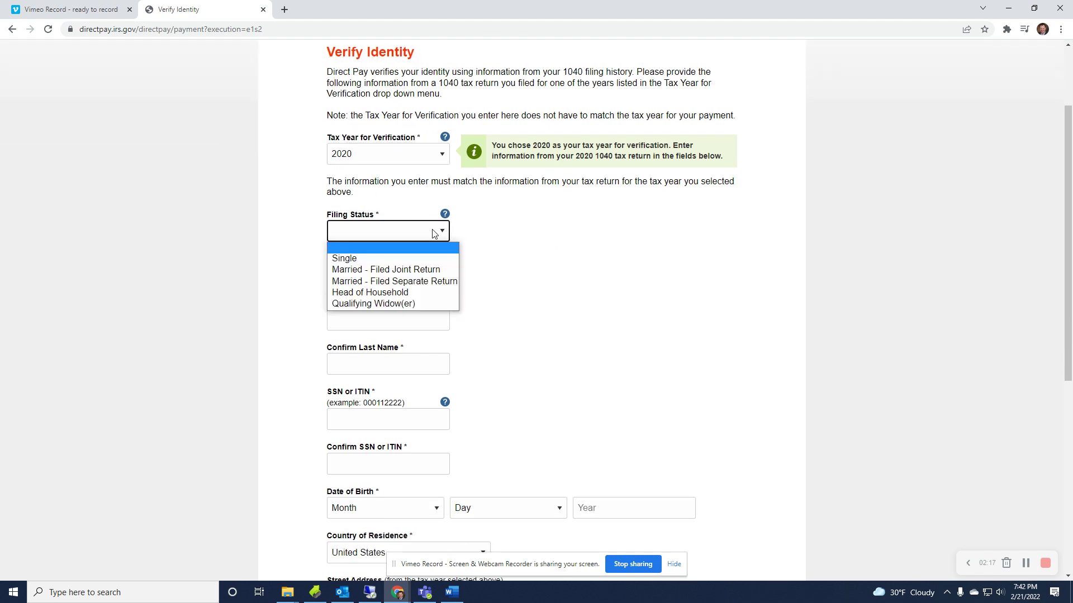
click(426, 269)
Enter the filer's first name, last name and its confirmation, and SSN, moving on toward date of birth.
click(426, 275)
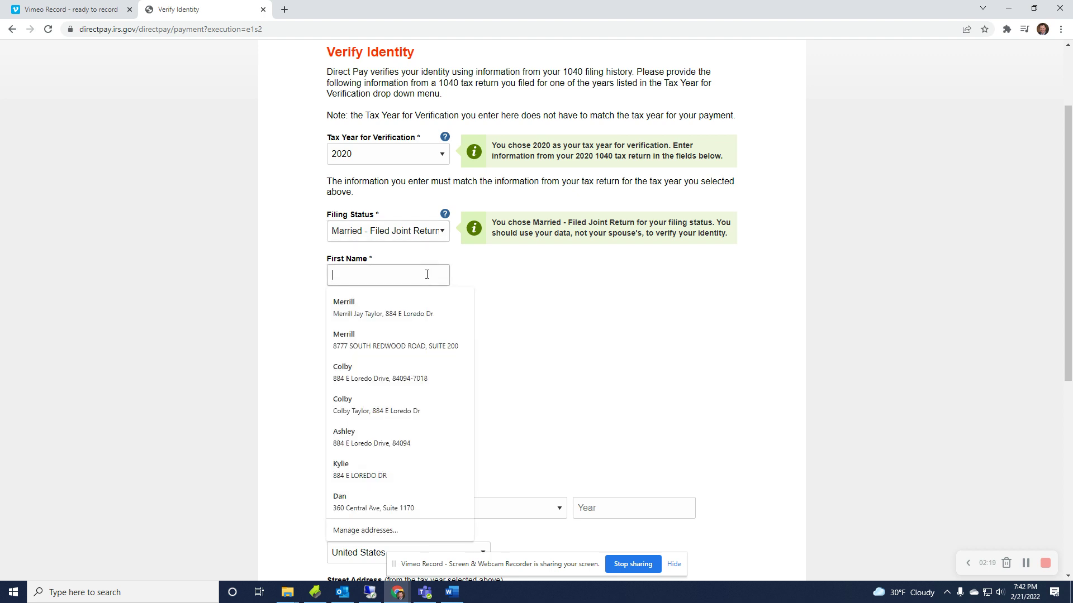
text(Nerr)
key(BackSpace)
key(BackSpace)
key(BackSpace)
key(BackSpace)
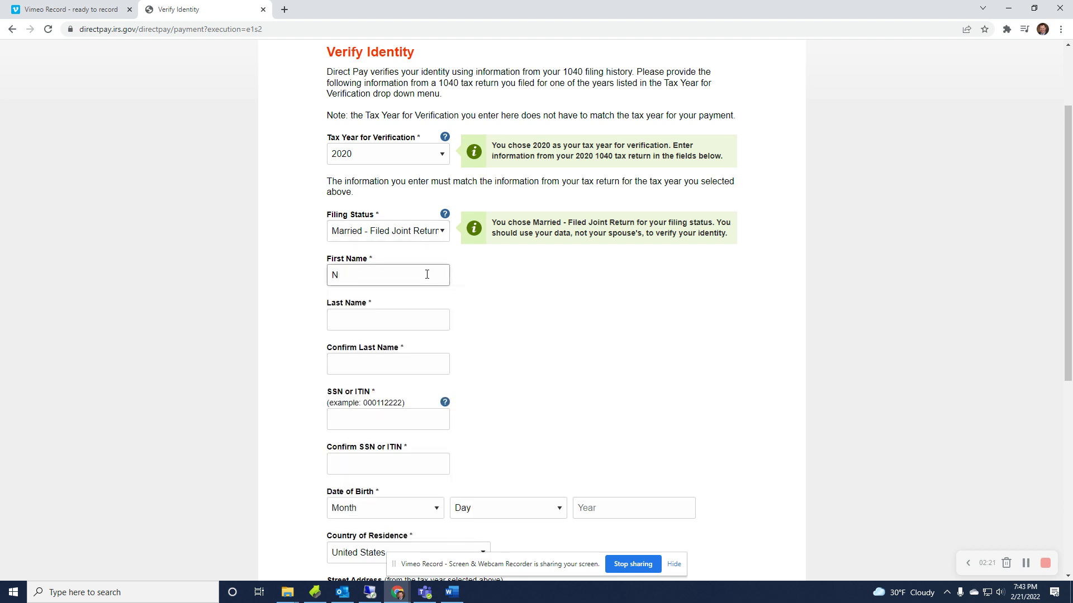
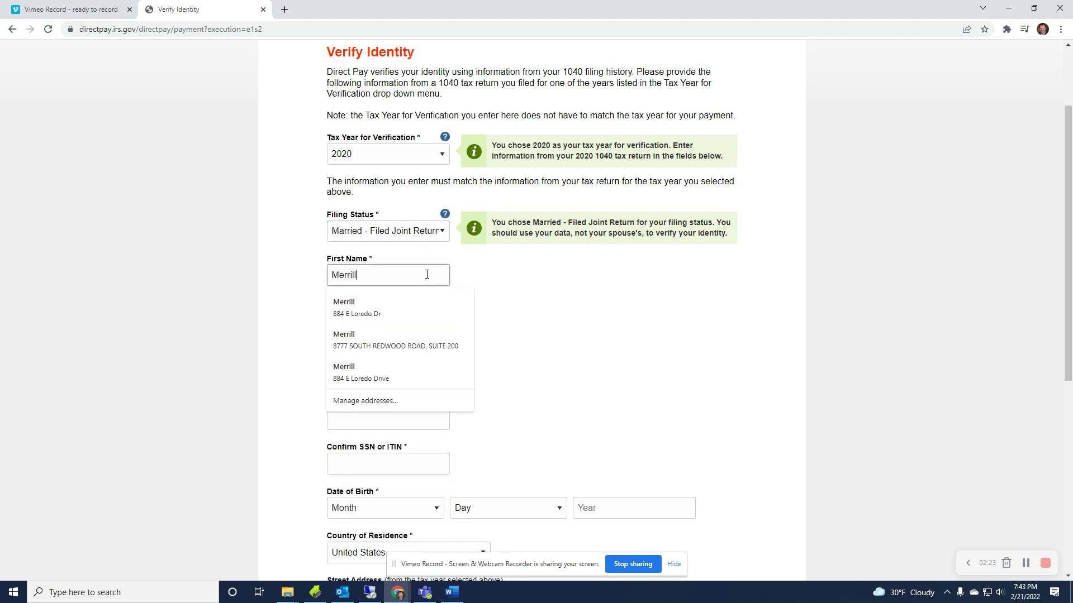
key(Tab)
key(Tab)
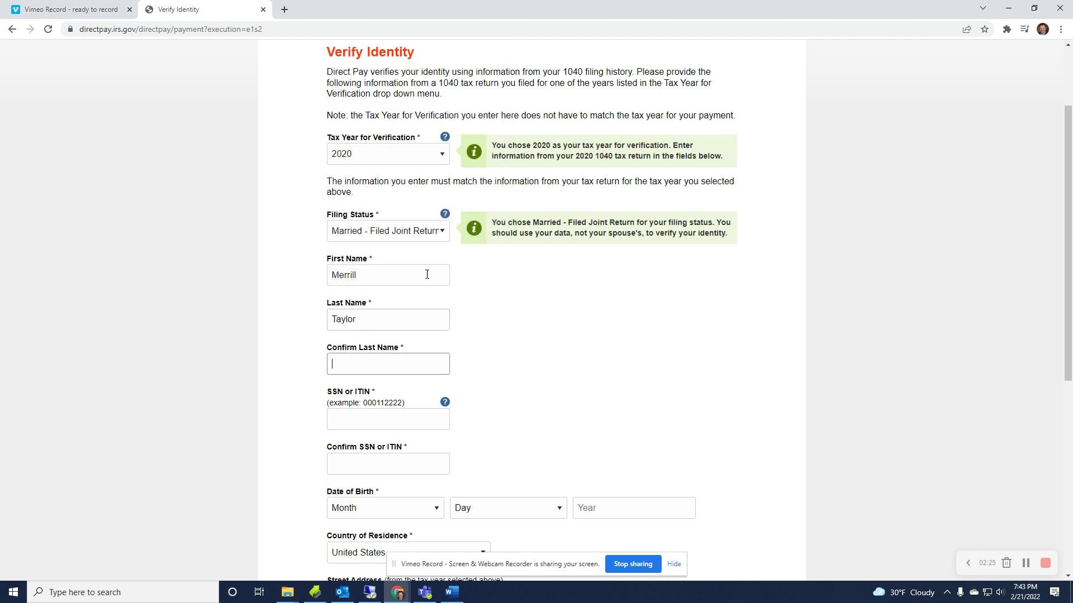
text(Taylo)
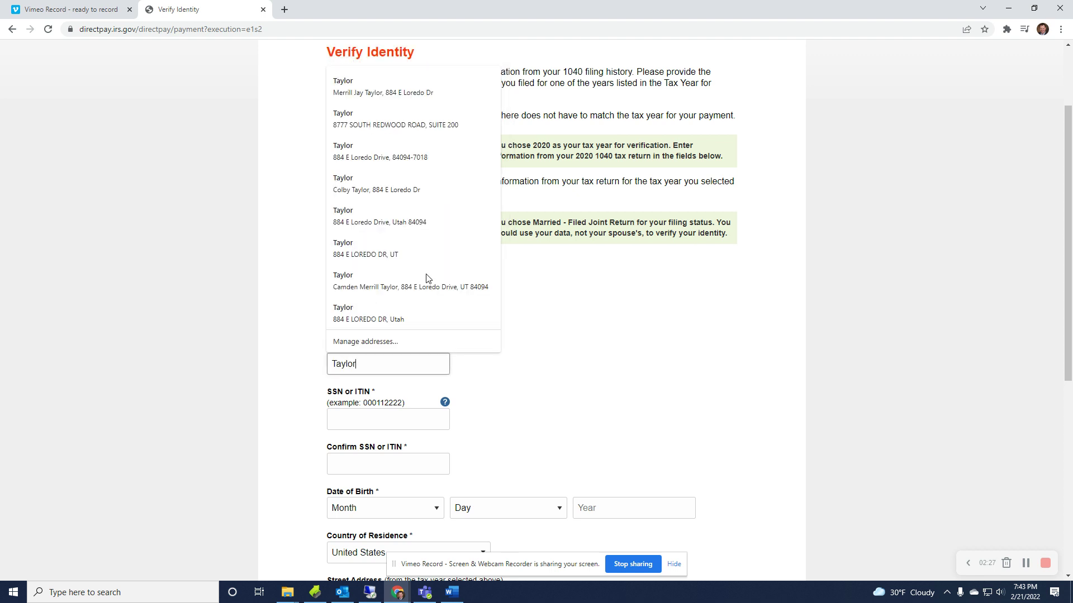
text(r)
key(Tab)
scroll(663, 350, down, 1)
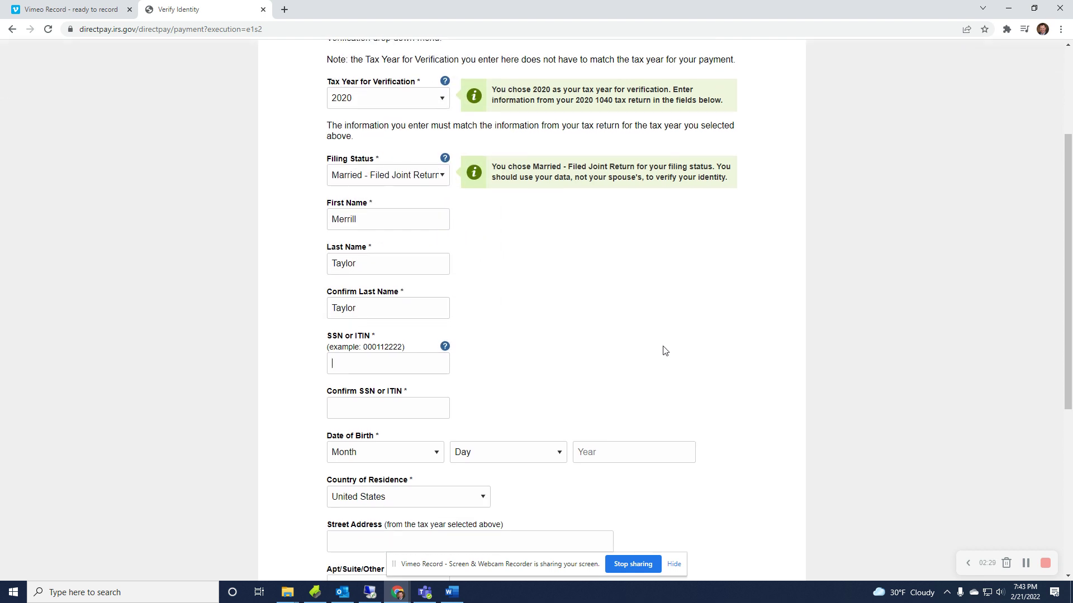
text(xxx)
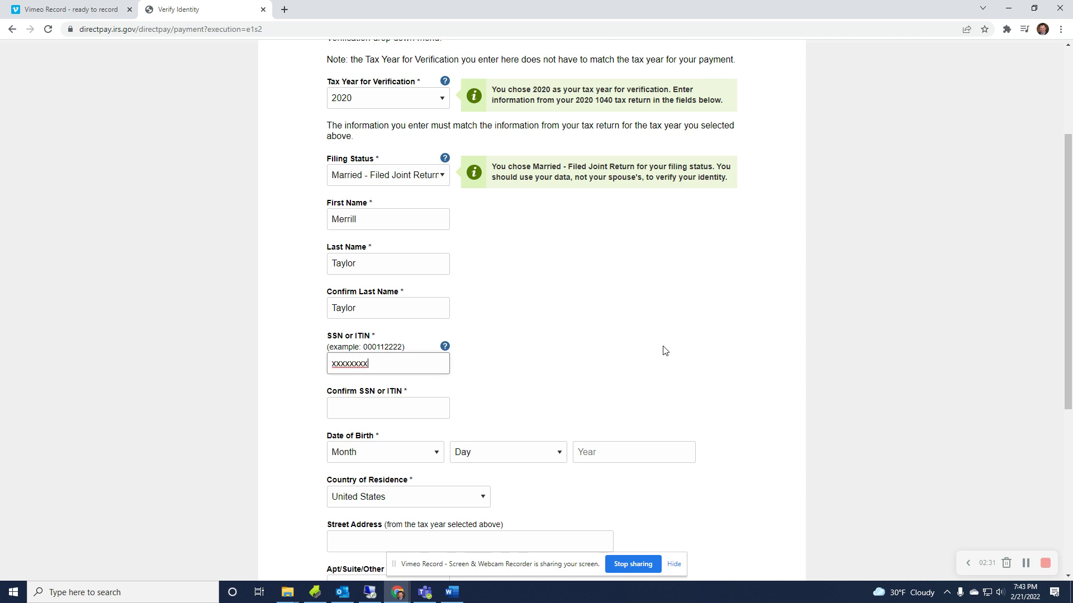
text(-xx-xxxx)
key(Tab)
text(xxx-xx-xxxx)
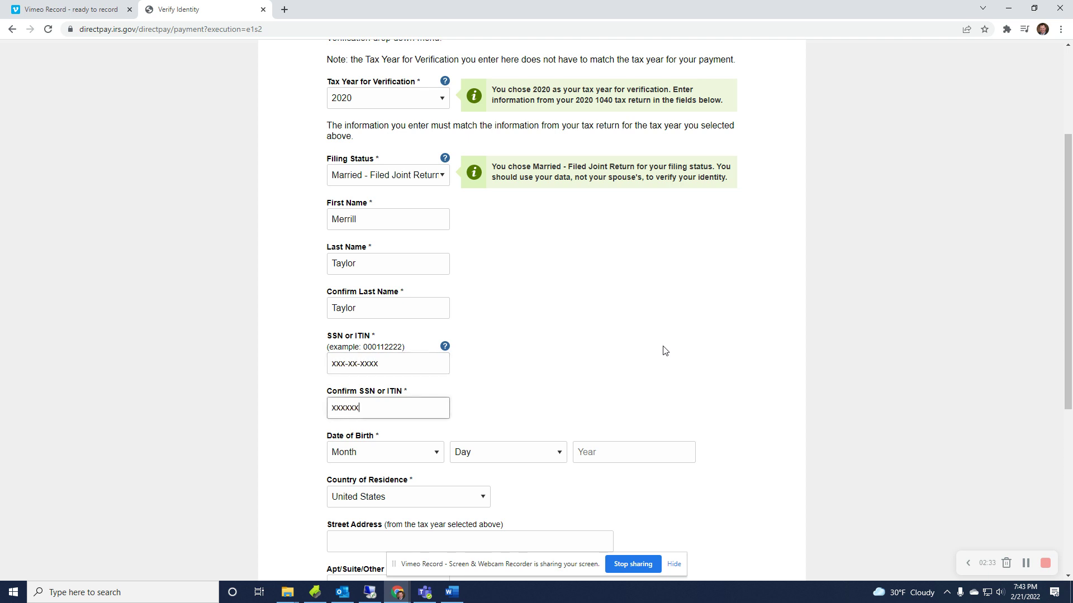
key(Tab)
scroll(686, 349, down, 2)
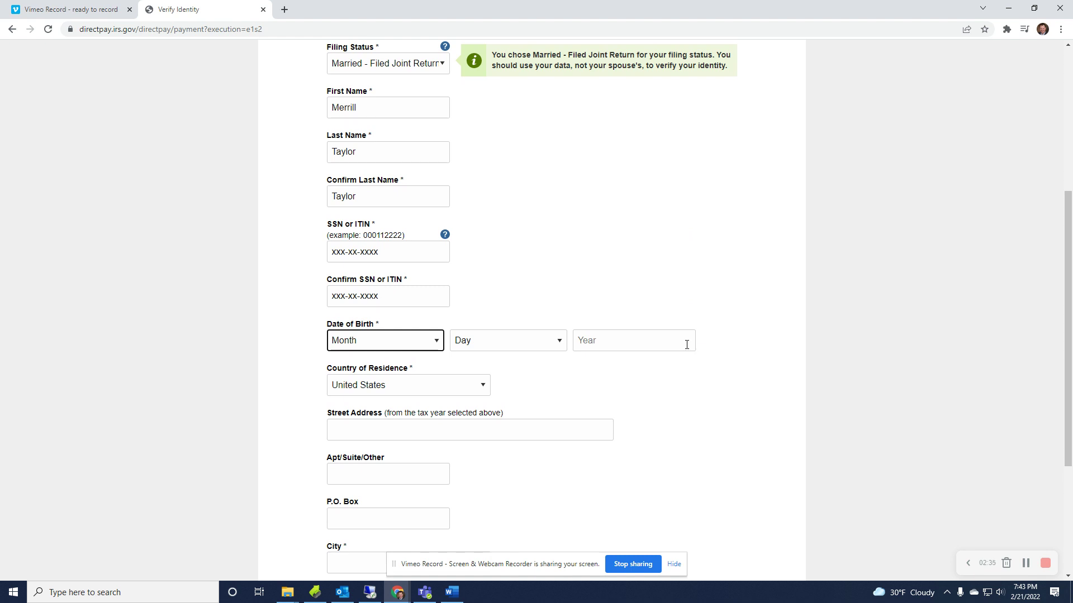
scroll(686, 392, down, 3)
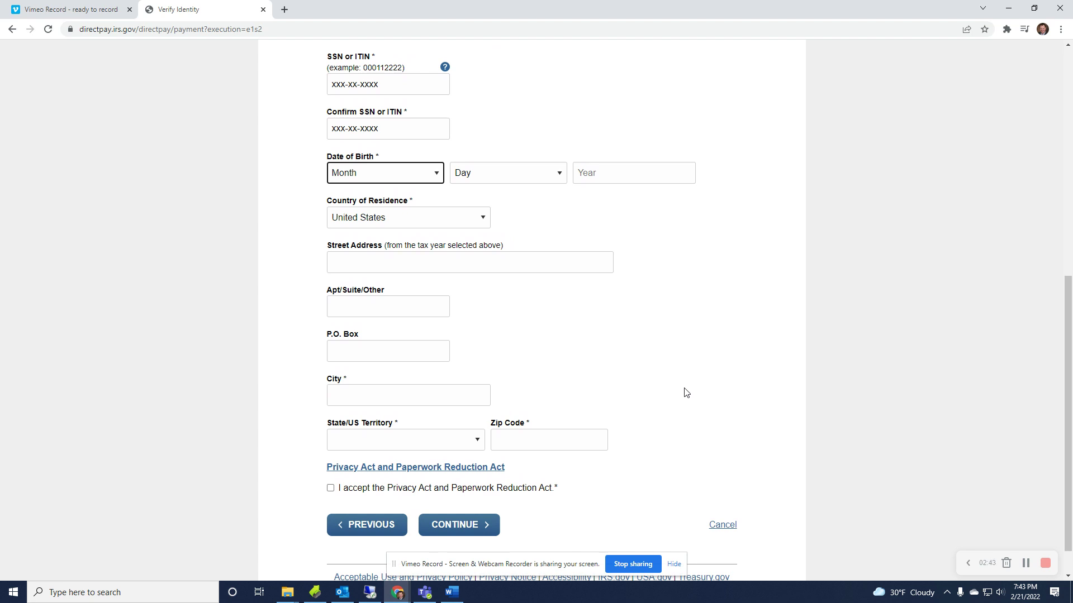
scroll(547, 367, up, 1)
scroll(543, 367, down, 1)
scroll(567, 180, up, 7)
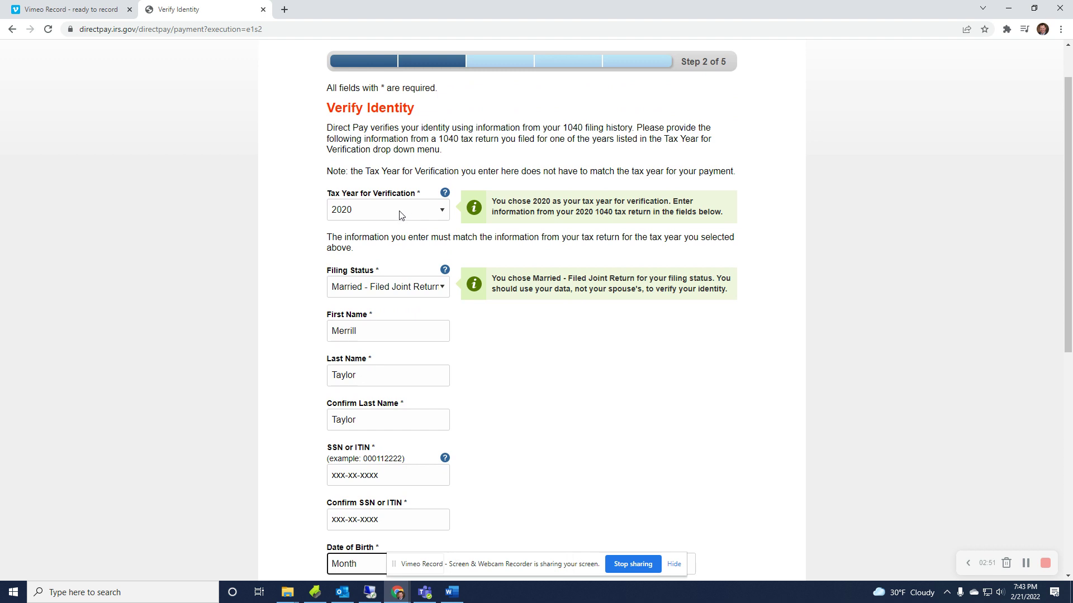
scroll(366, 209, down, 2)
scroll(366, 210, down, 2)
scroll(359, 215, up, 4)
scroll(355, 224, down, 5)
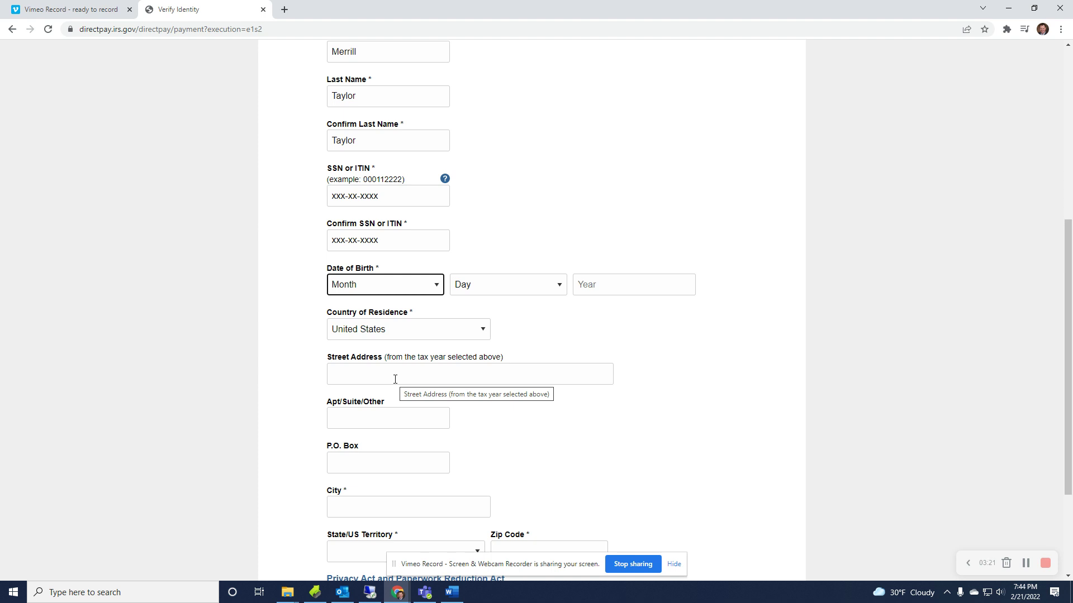
Scroll through the Verify Identity form reviewing entries down to the Privacy Act agreement.
scroll(395, 379, up, 4)
scroll(419, 280, down, 3)
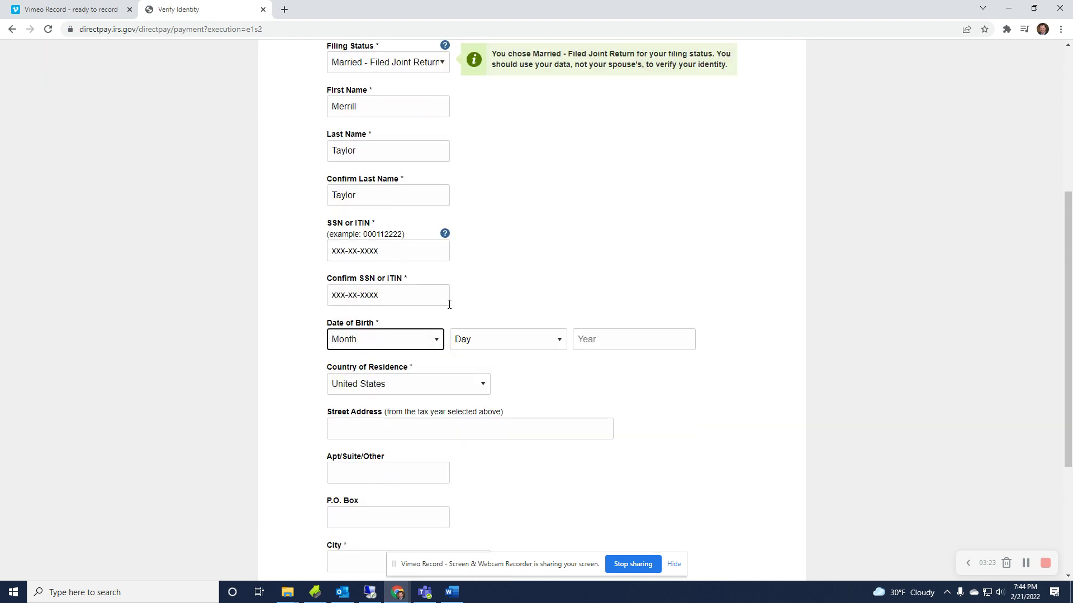
scroll(497, 333, down, 2)
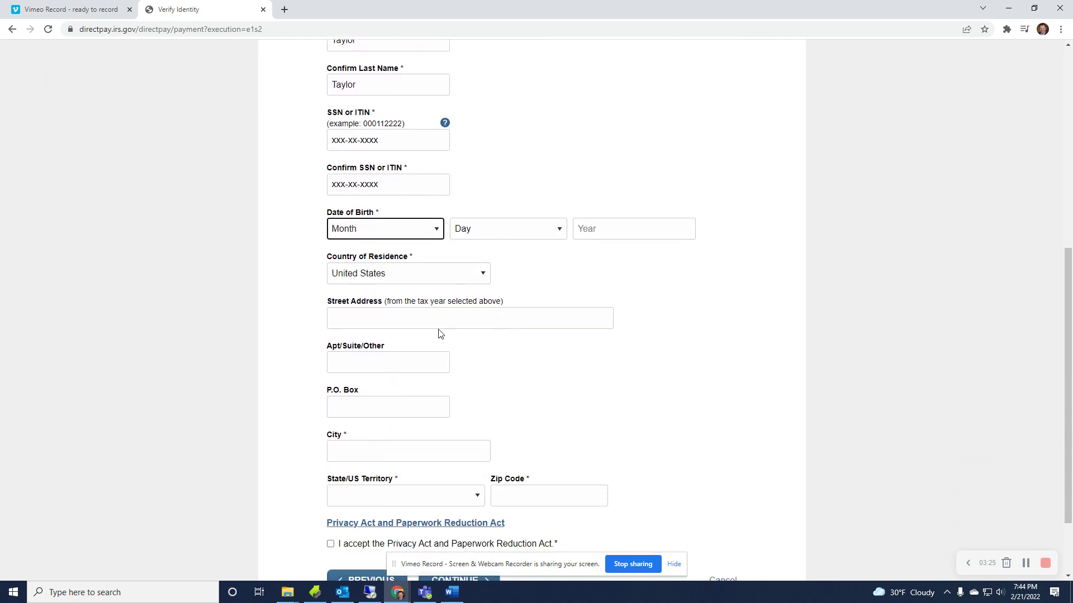
scroll(439, 336, up, 2)
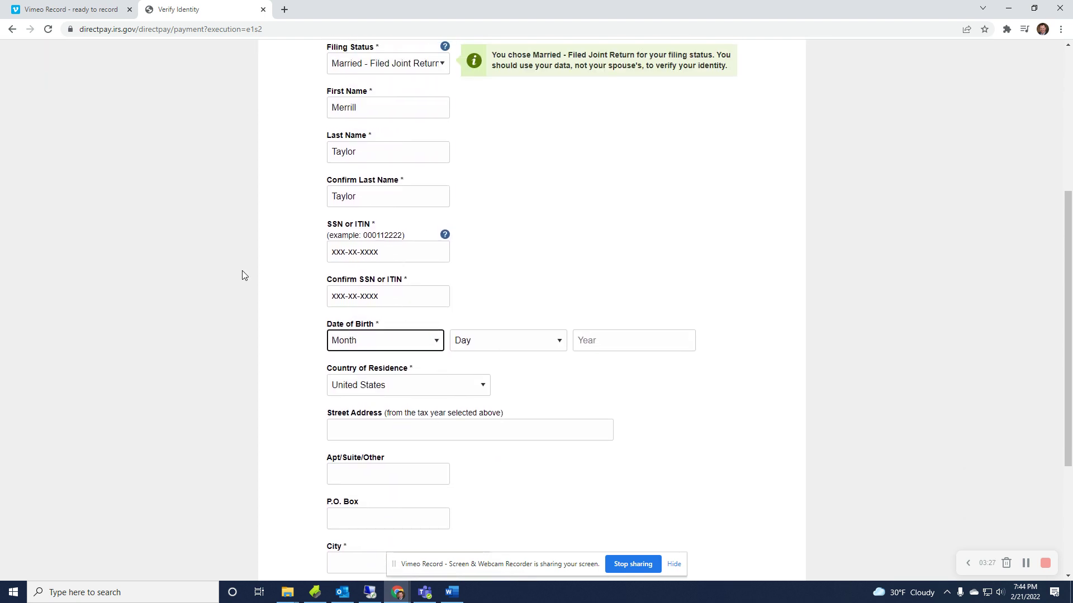
scroll(366, 179, up, 1)
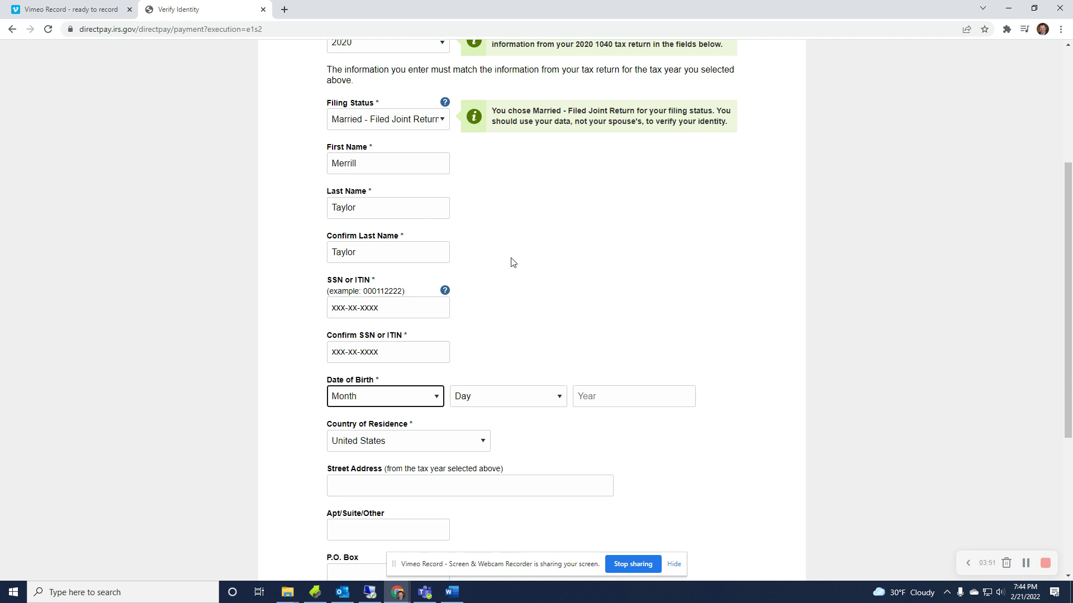
scroll(511, 262, down, 2)
scroll(512, 261, down, 2)
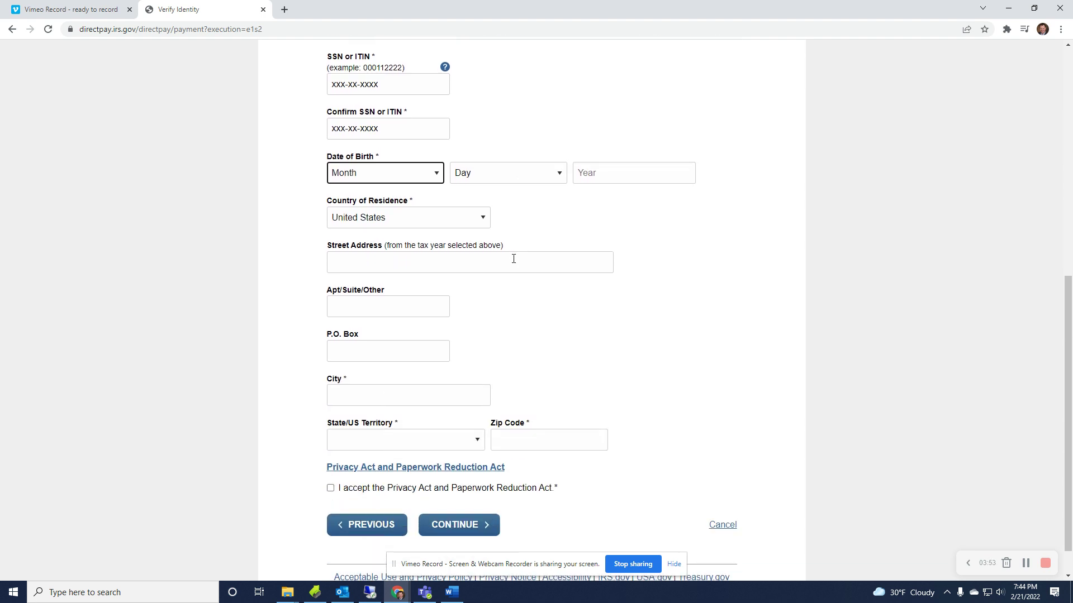
scroll(522, 287, up, 3)
scroll(507, 243, down, 3)
Continue to Step 3 and enter 10000 in Payment Amount and Confirm Payment Amount.
click(450, 521)
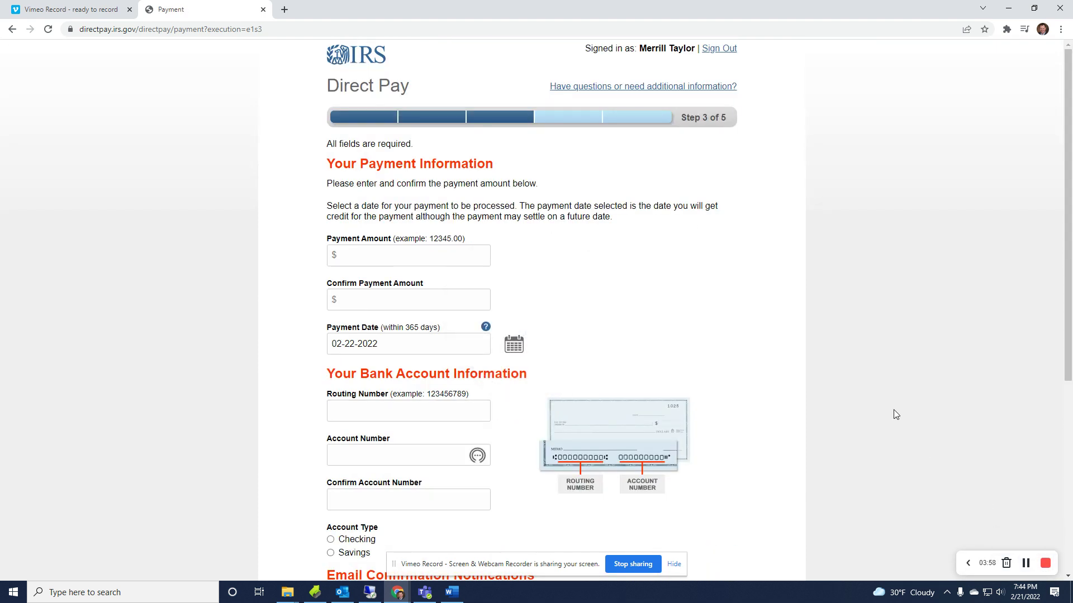
scroll(654, 313, down, 2)
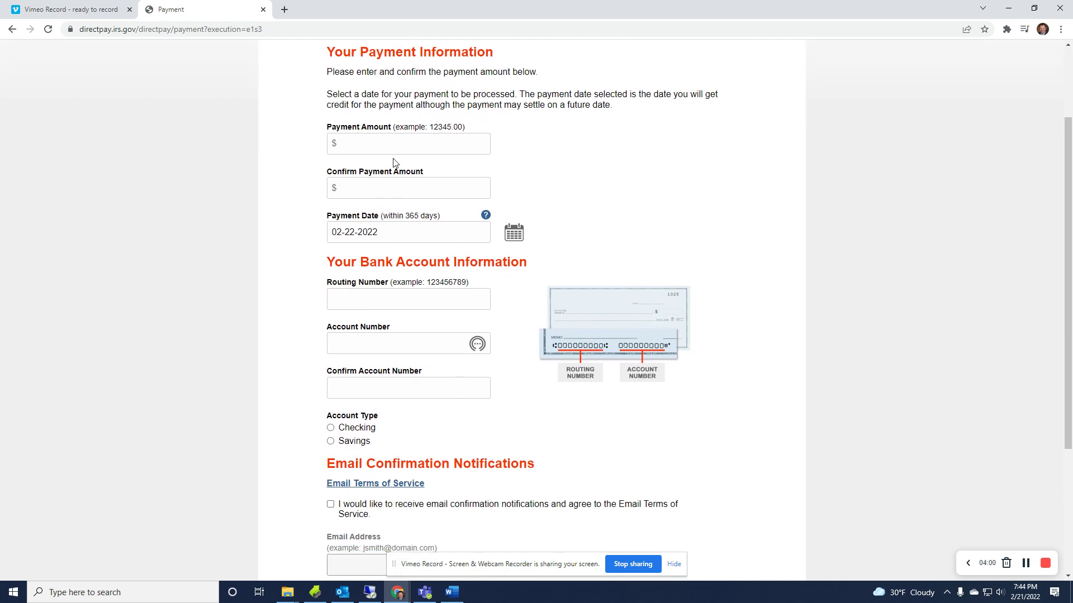
click(392, 141)
text(10000)
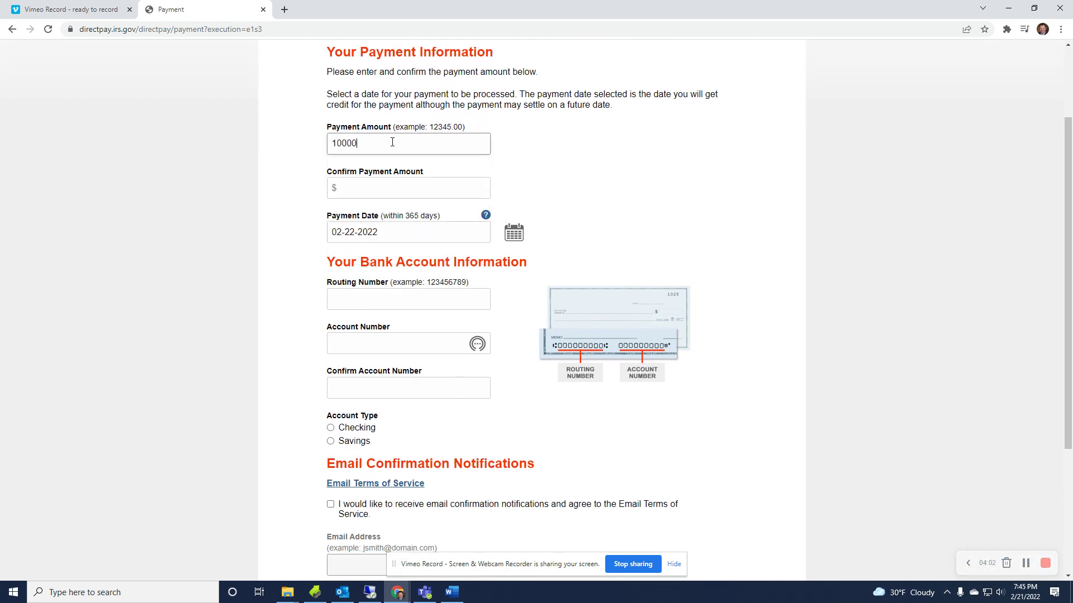
key(Tab)
text(10000)
key(Tab)
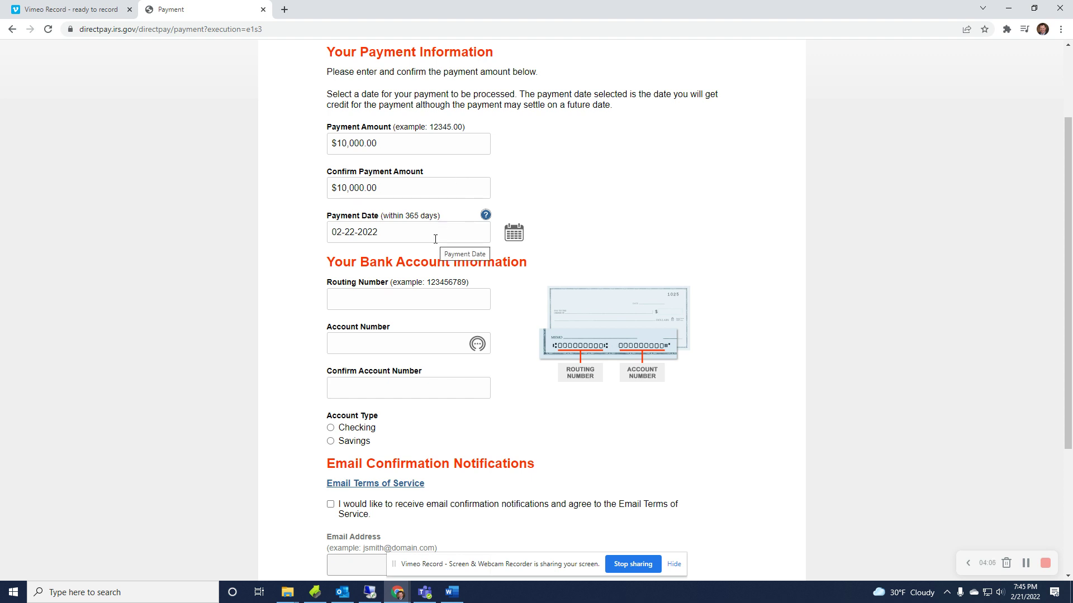
Open the Payment Date calendar and browse months from March 2022 ahead to January 2023.
click(514, 232)
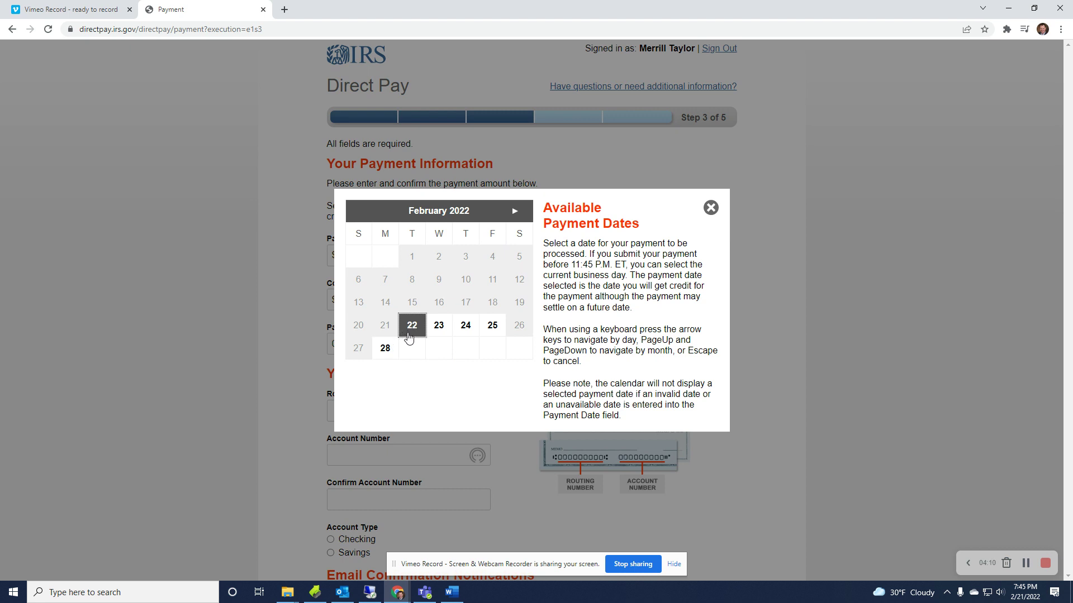
click(515, 211)
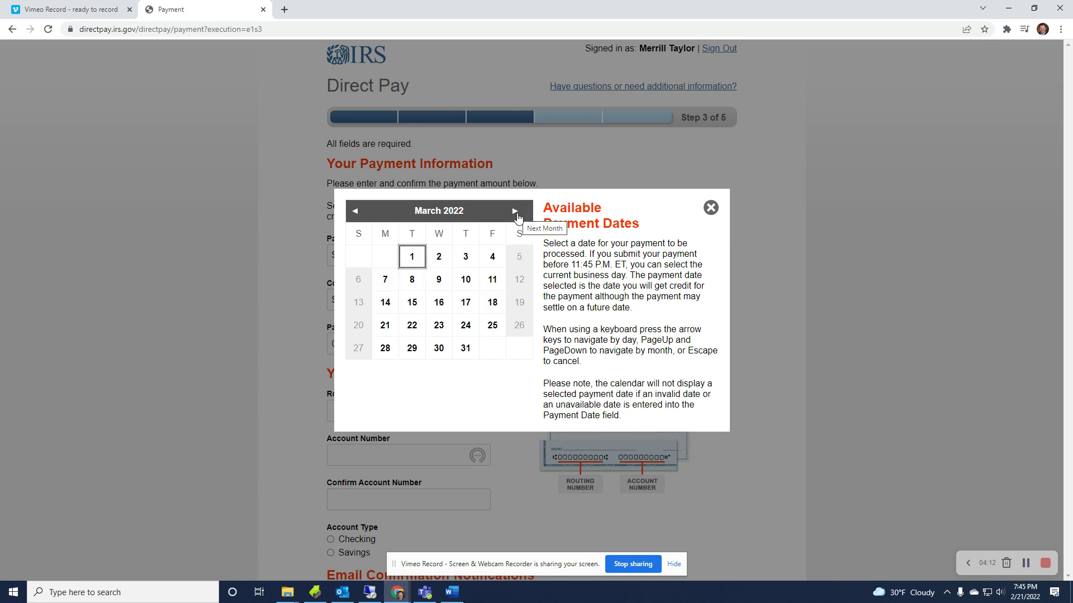
click(517, 214)
click(514, 212)
click(514, 211)
click(515, 211)
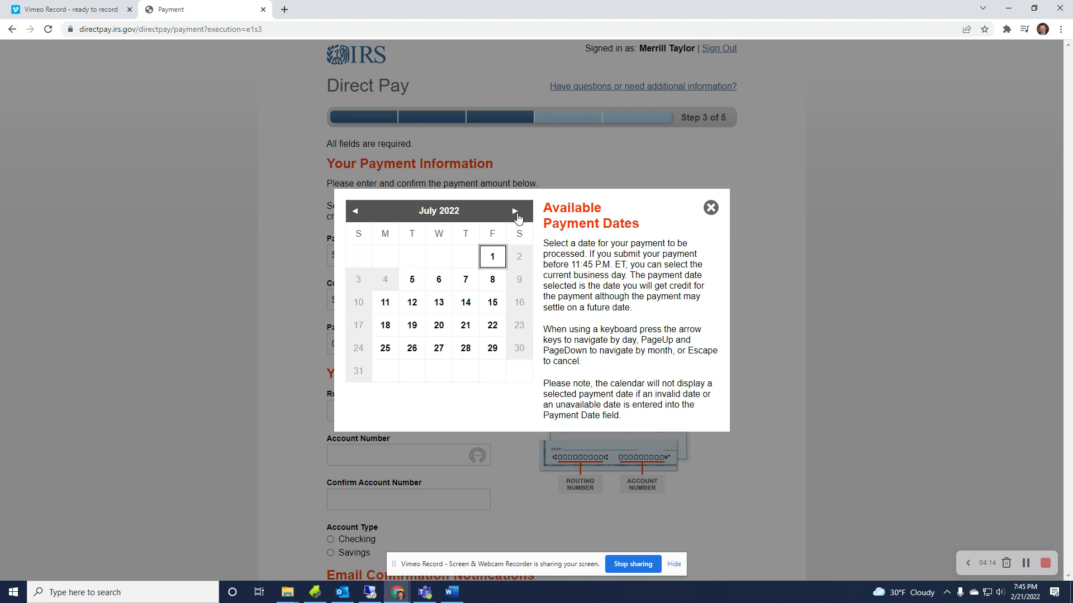
click(363, 212)
click(363, 213)
click(363, 212)
click(363, 213)
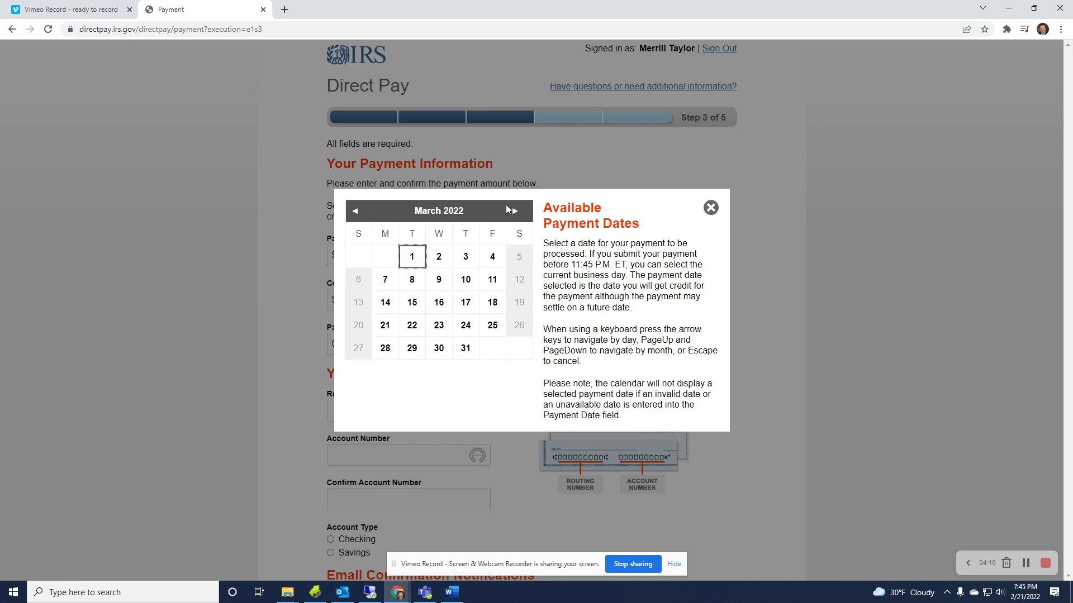
click(515, 212)
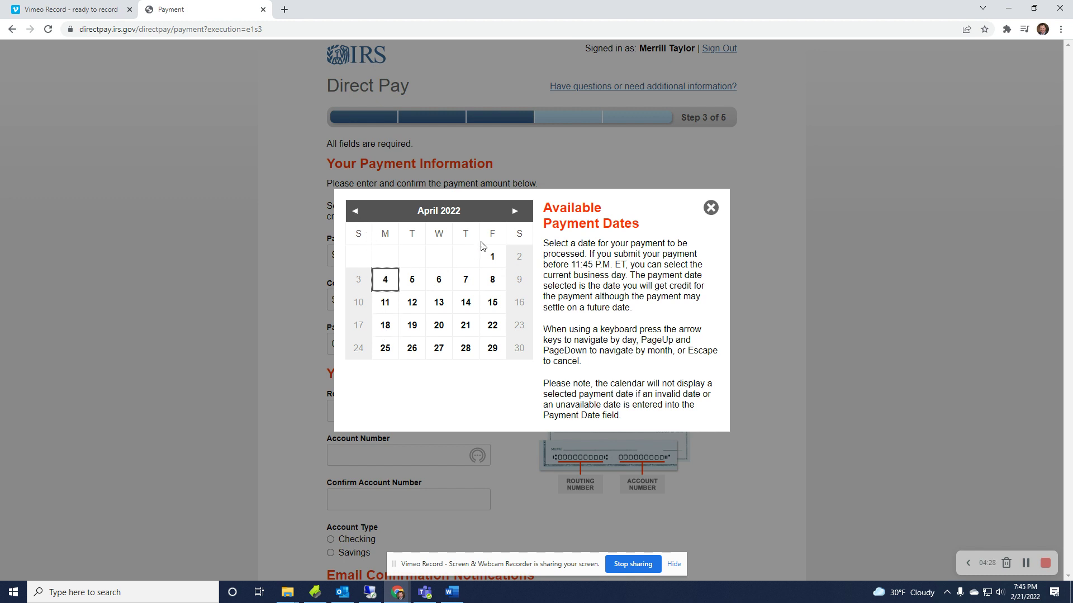
click(513, 212)
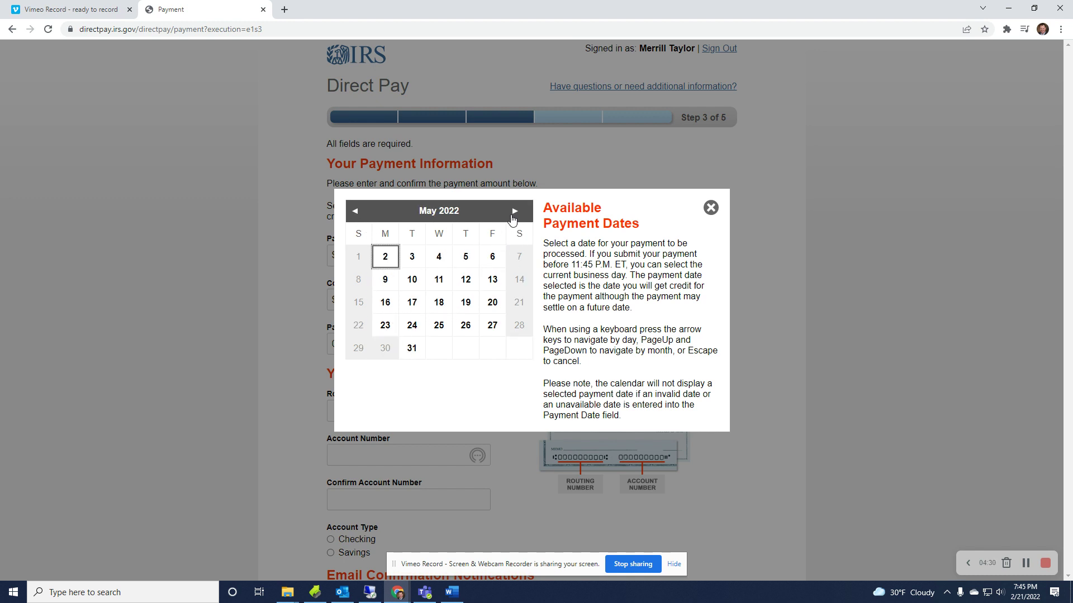
click(513, 214)
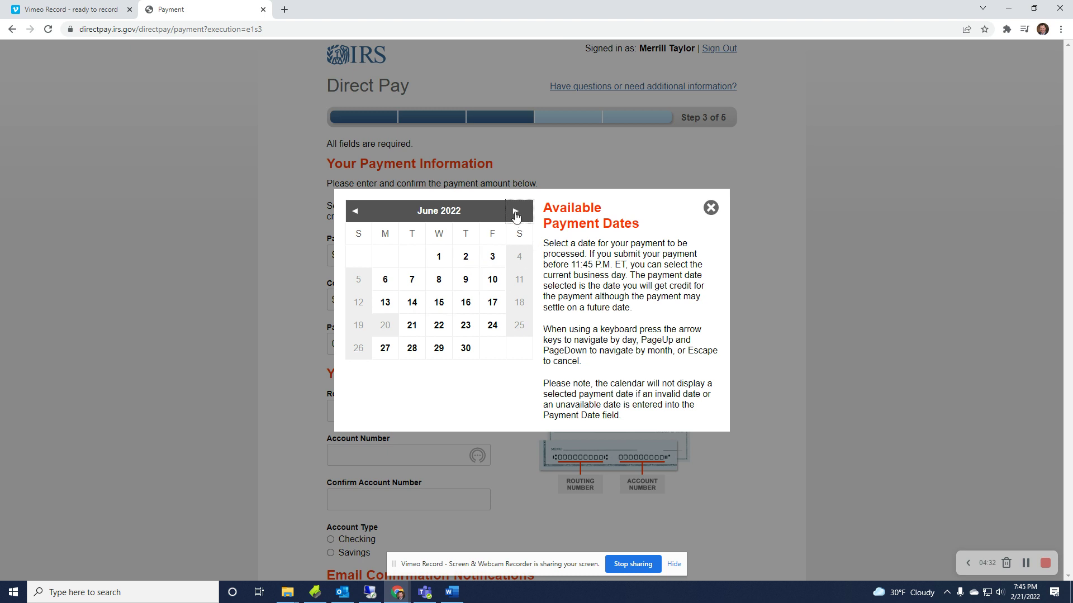
click(514, 212)
click(514, 214)
click(514, 212)
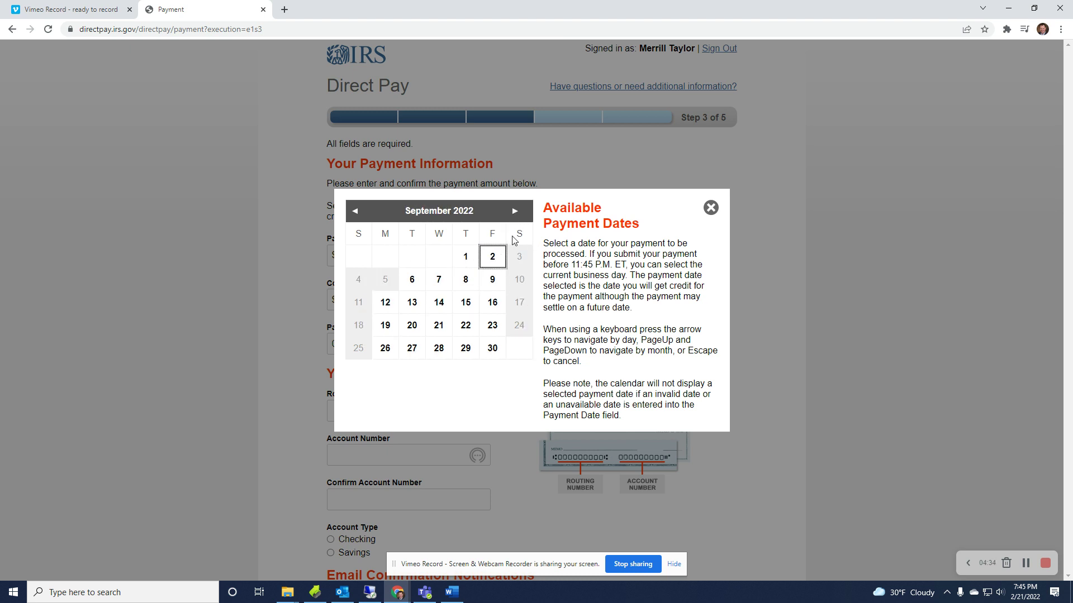
click(514, 213)
click(514, 212)
click(514, 213)
click(514, 213)
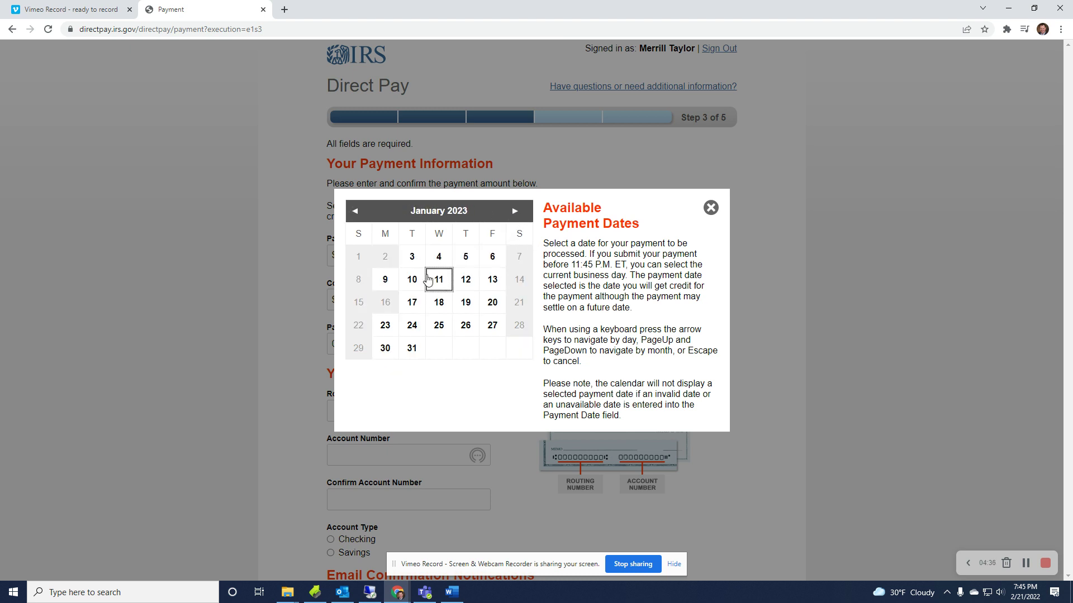
key(Right)
key(Right)
key(Right)
key(Right)
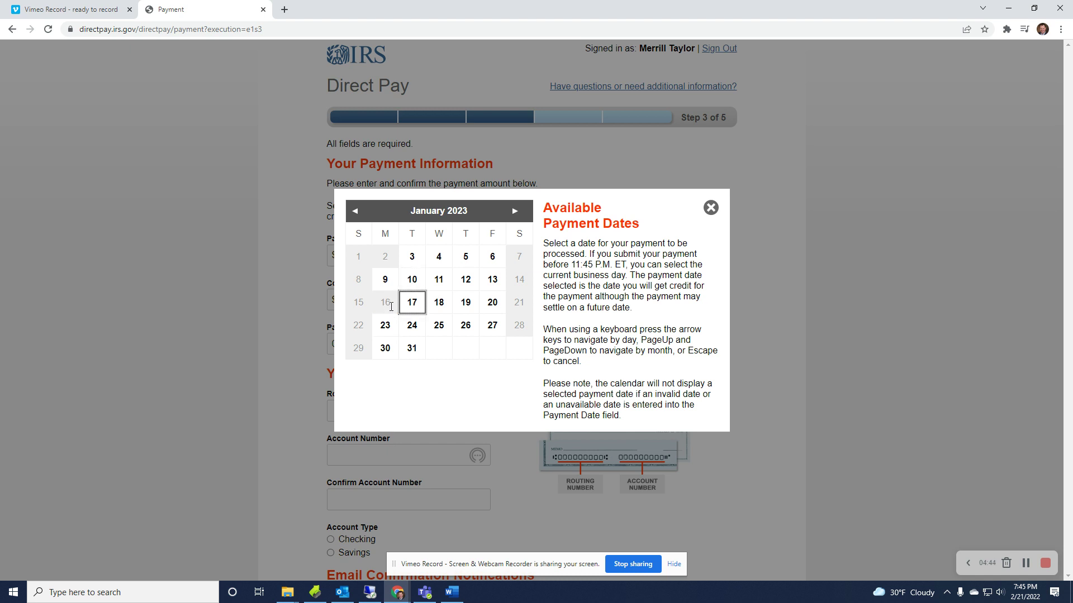
Step the calendar back to April 2022 and pick the 18th as the payment date.
click(363, 217)
click(362, 217)
click(362, 217)
click(362, 217)
click(363, 217)
click(363, 217)
click(363, 217)
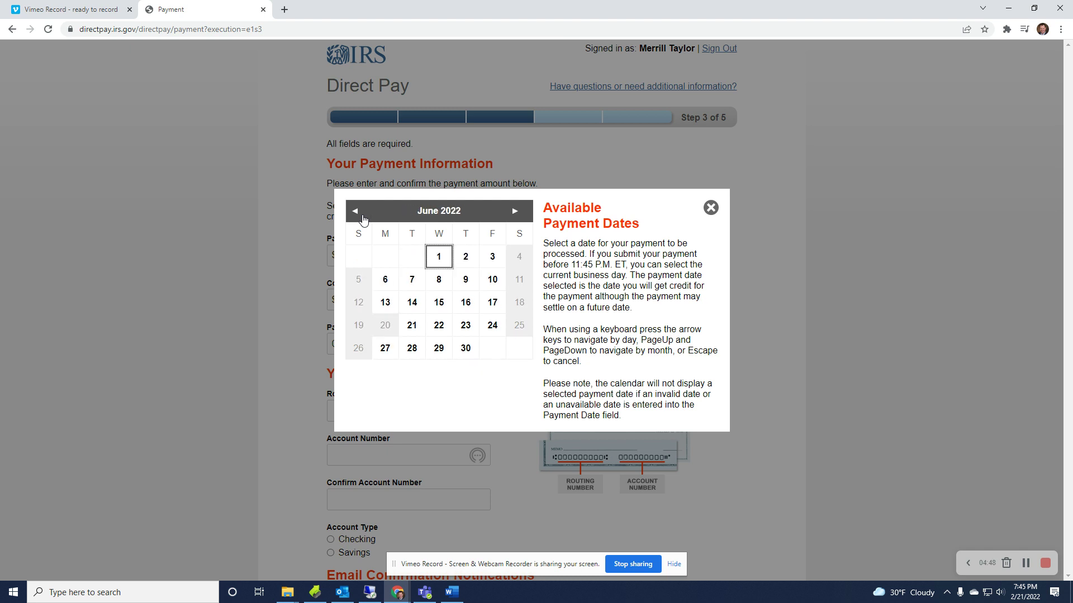
click(362, 217)
click(362, 217)
click(385, 324)
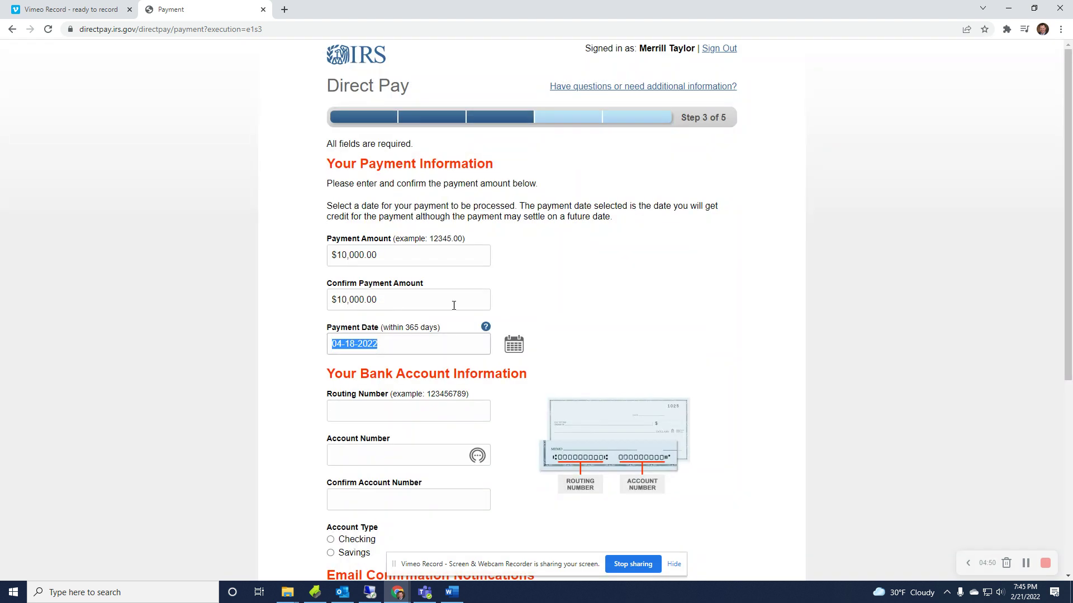
Tick 'I would like to receive email confirmation notifications', then return to the page top.
scroll(613, 313, down, 2)
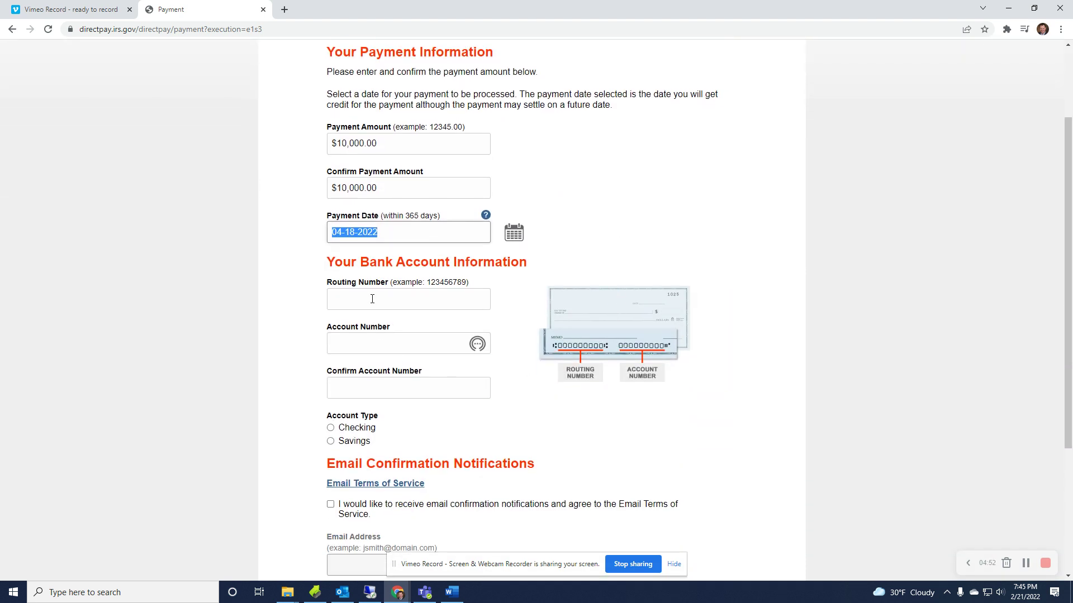
scroll(365, 391, down, 4)
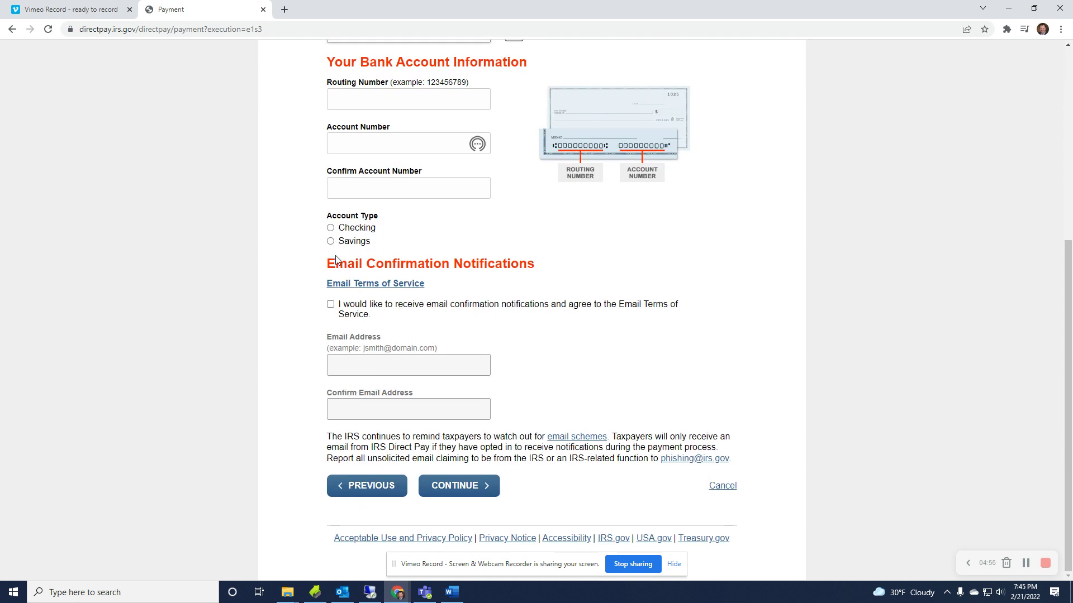
click(330, 307)
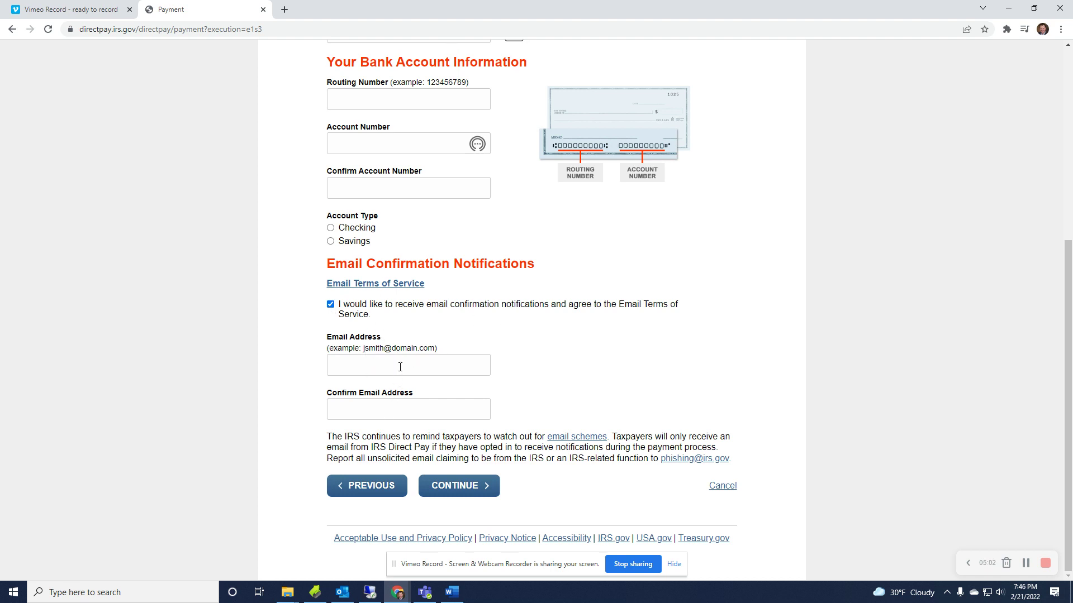
scroll(638, 400, up, 5)
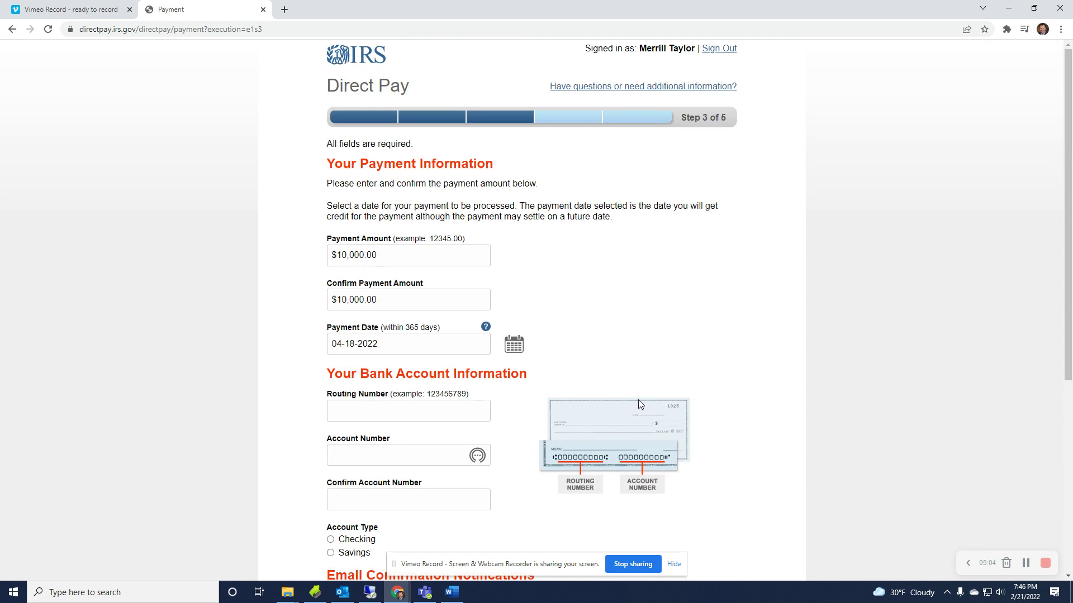